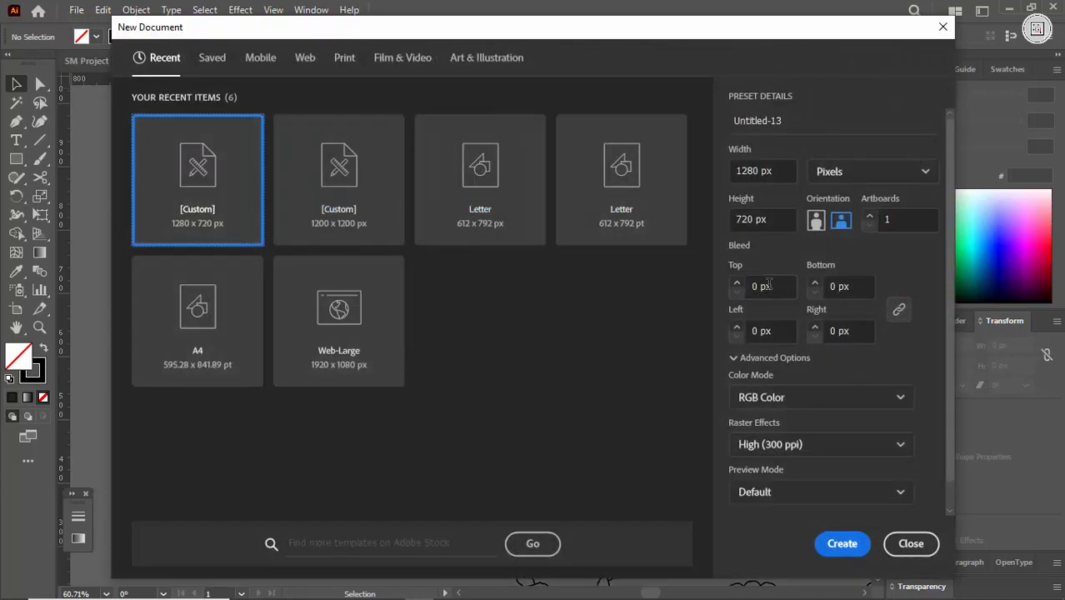
- Create a 1280 x 720 px RGB document and draw an upright rectangle about 130 x 234 px on the artboard
click(833, 542)
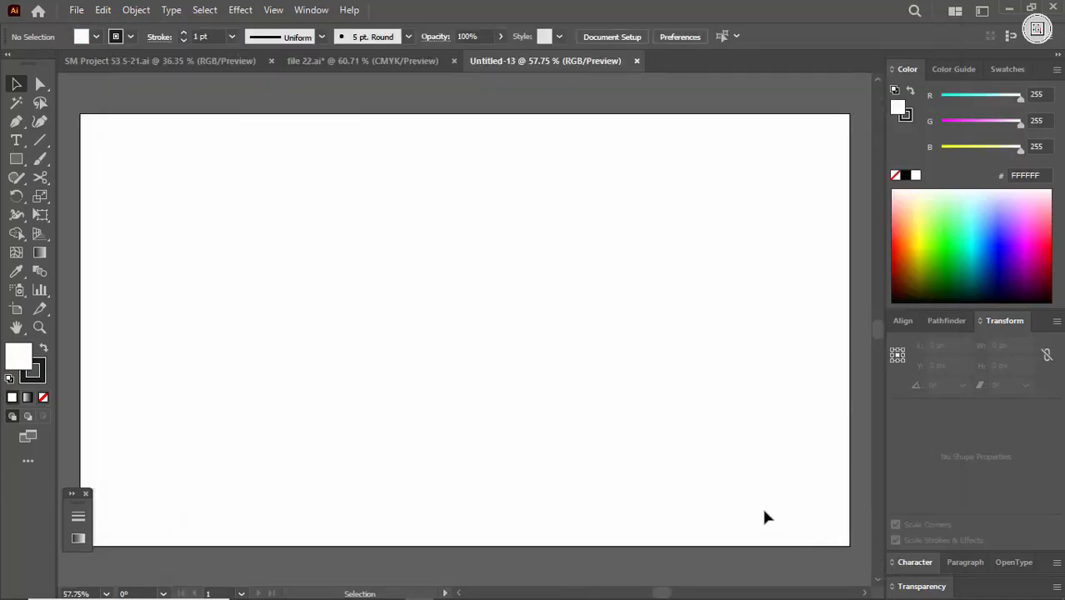
drag(16, 159, 56, 161)
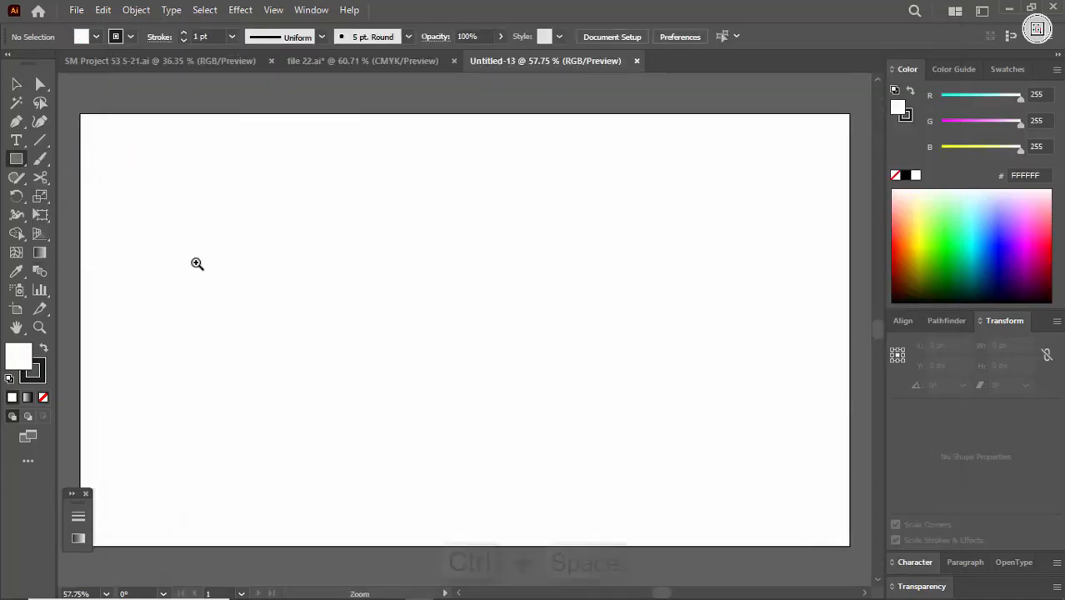
mouse_move(198, 262)
mouse_down()
mouse_move(378, 277)
mouse_move(324, 229)
mouse_move(396, 335)
mouse_move(390, 346)
mouse_up()
click(450, 330)
click(326, 230)
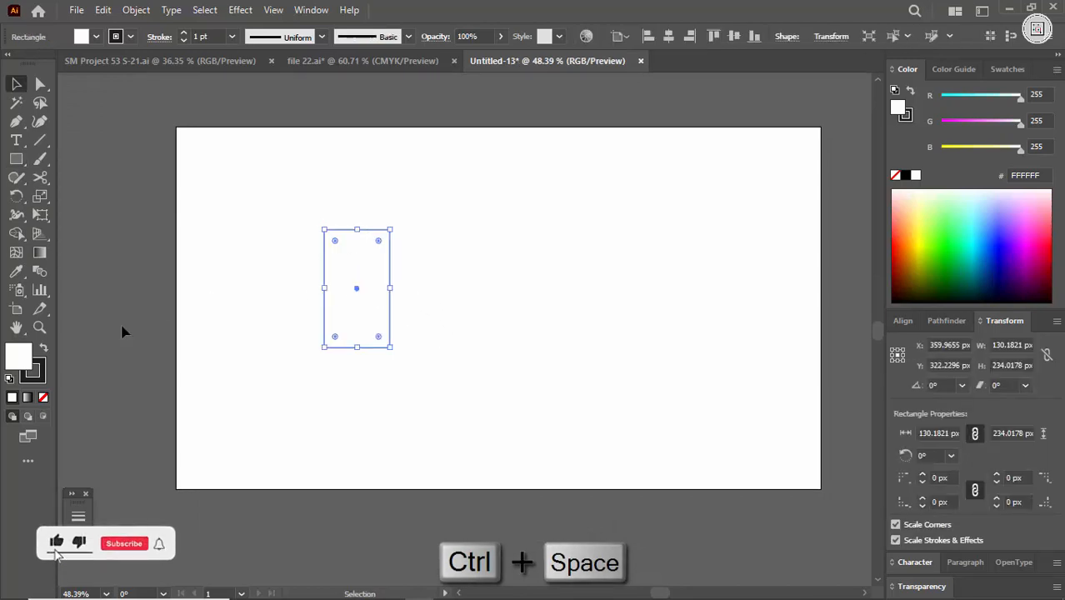
- Give the rectangle no fill and a black 4 pt stroke
click(42, 398)
click(38, 380)
click(905, 177)
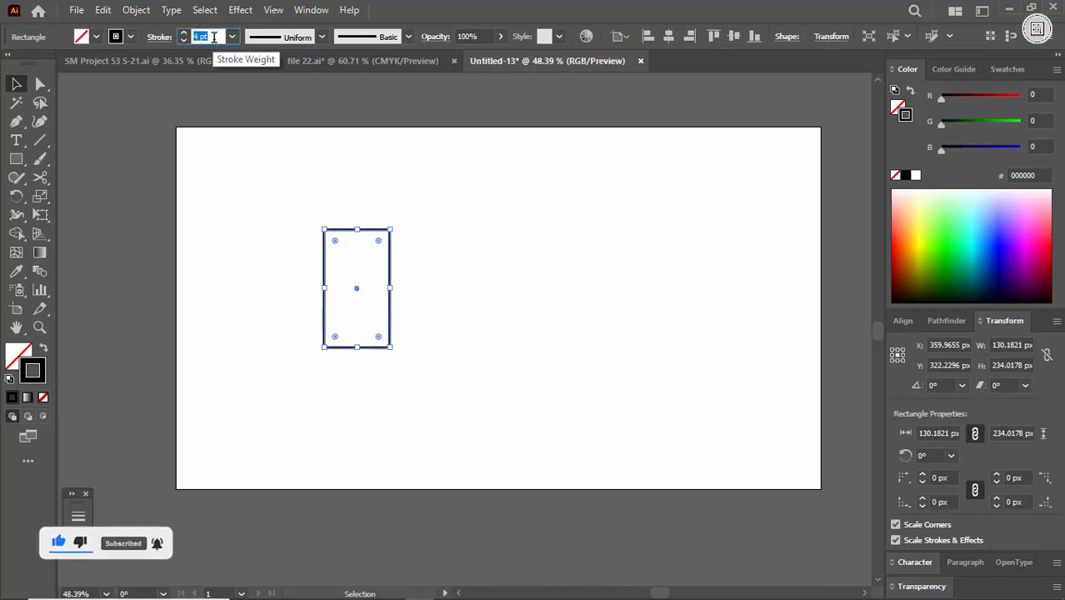
click(237, 136)
- Round the rectangle's upper-left and lower-right corners to a radius of about 85 px, leaving the other two corners sharp
drag(309, 236, 345, 262)
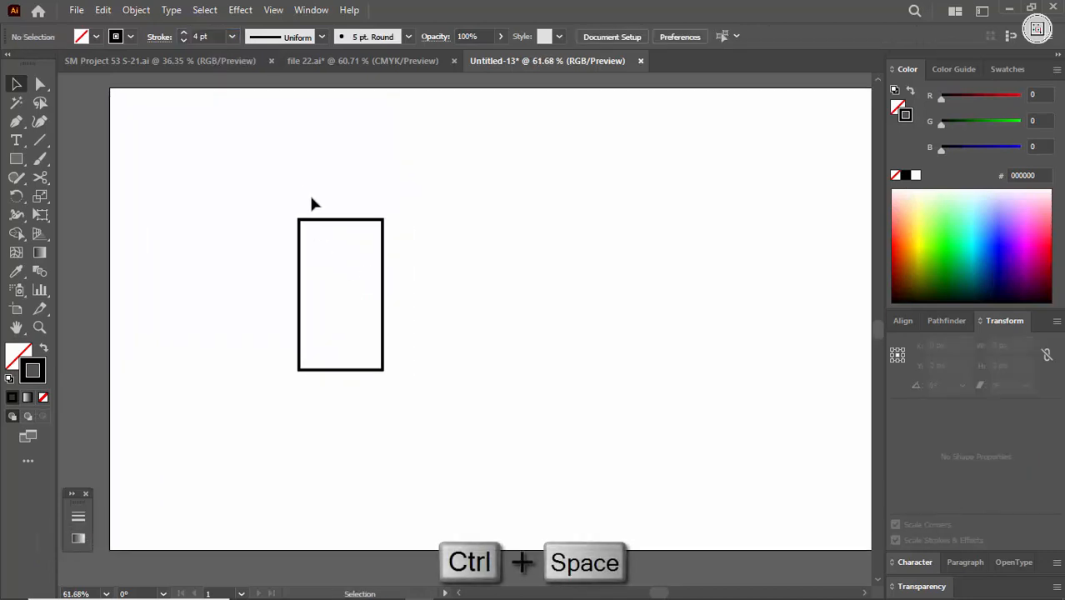
drag(279, 201, 314, 252)
drag(397, 385, 333, 316)
key(v)
click(399, 285)
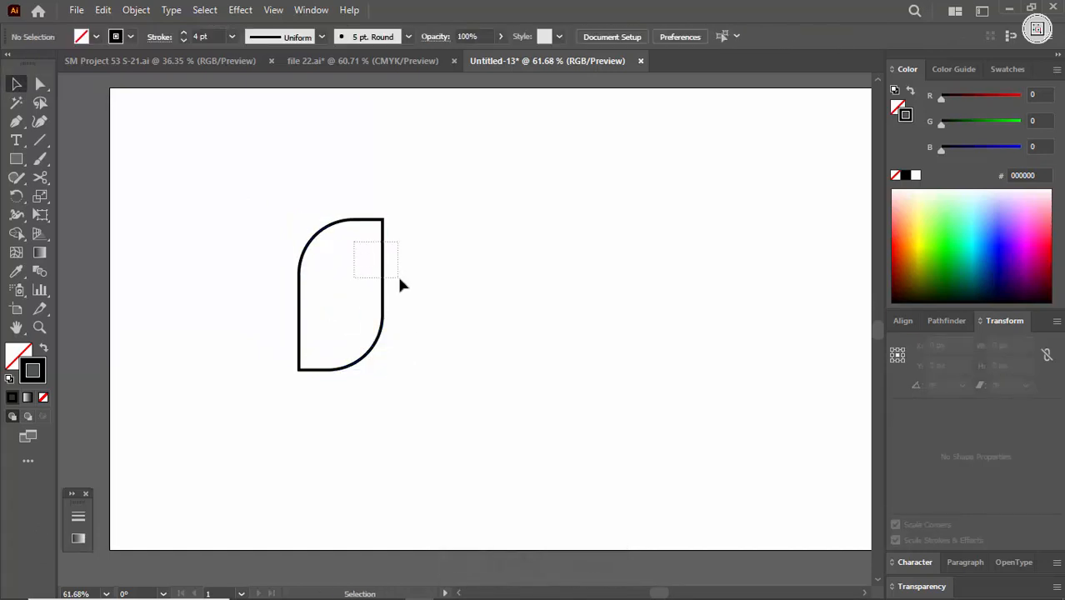
- Rotate the rounded shape to 315° so that it leans diagonally
click(382, 258)
drag(388, 216, 406, 272)
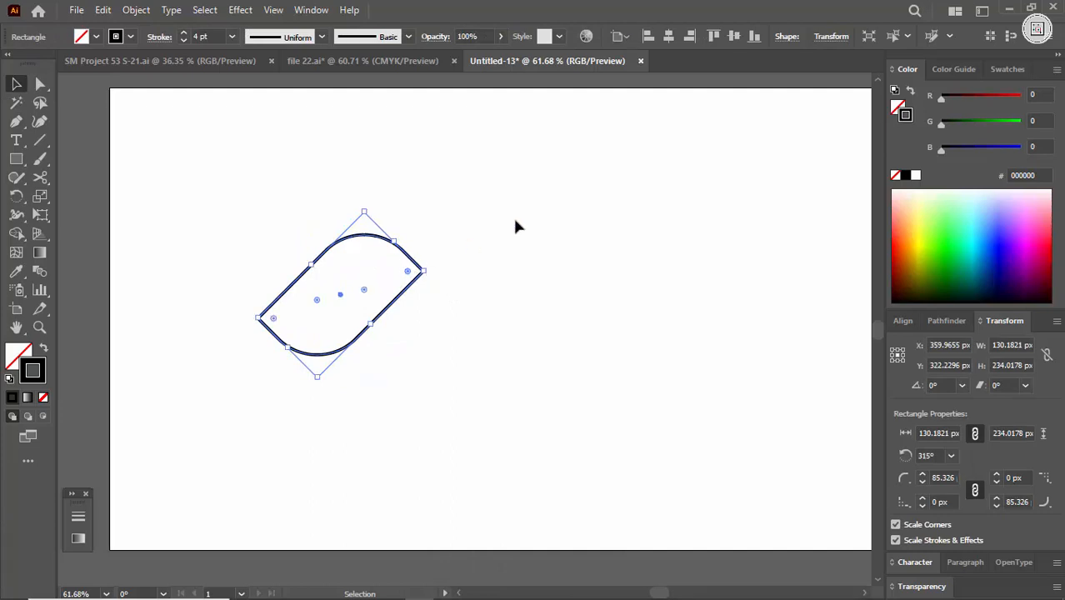
key(ctrl+z)
drag(393, 216, 419, 255)
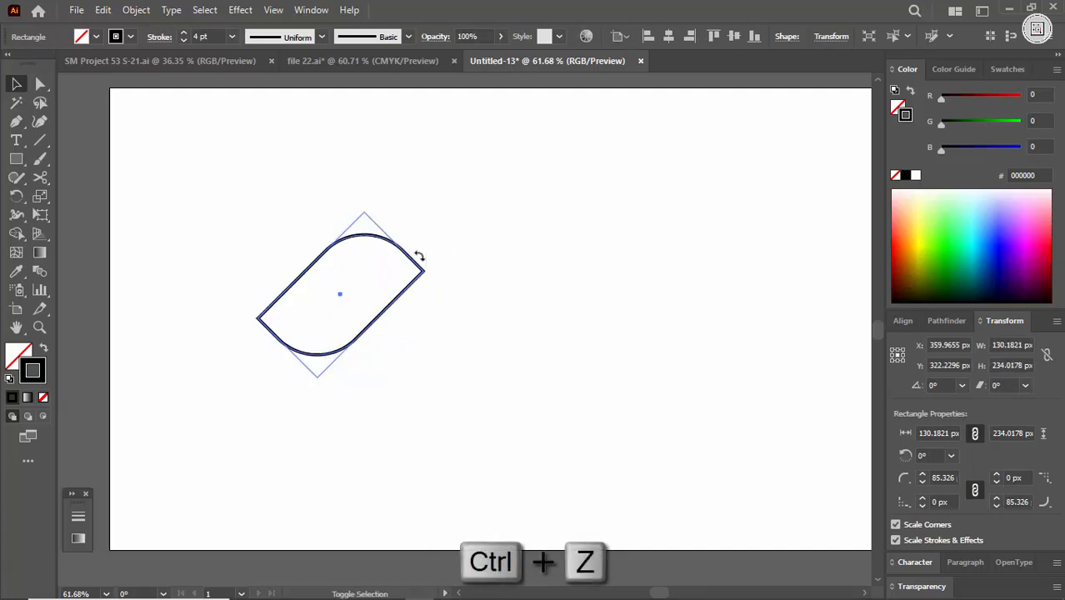
click(422, 265)
drag(315, 273, 461, 300)
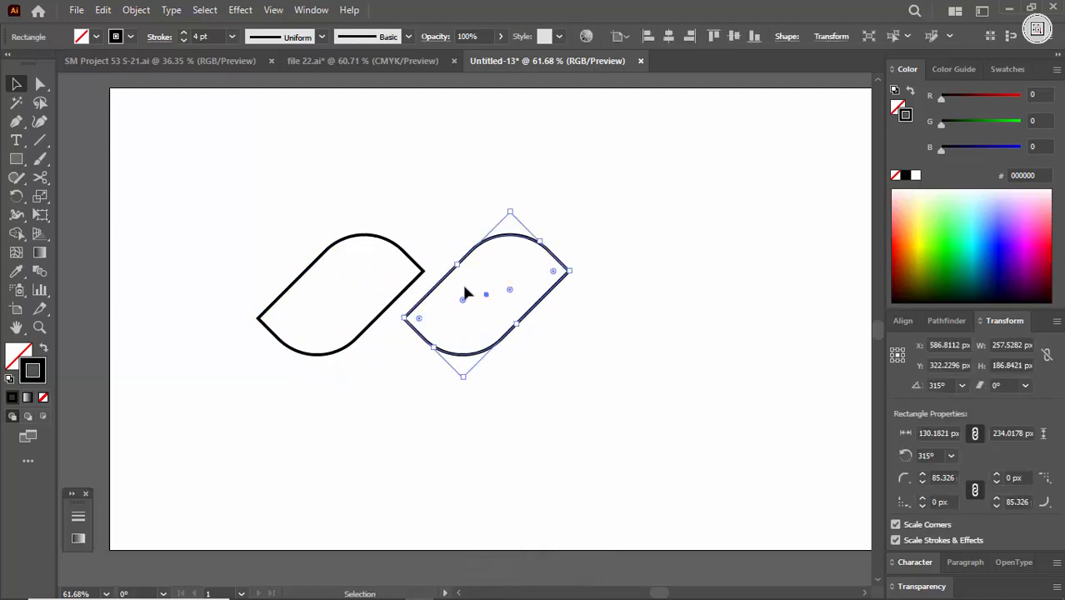
right_click(463, 292)
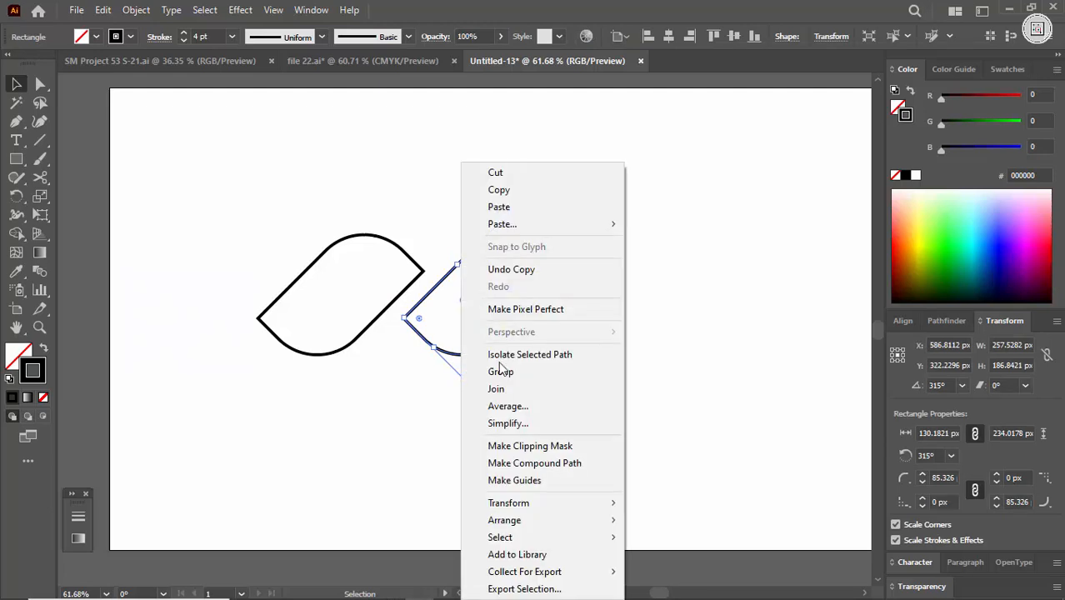
mouse_move(541, 503)
click(678, 423)
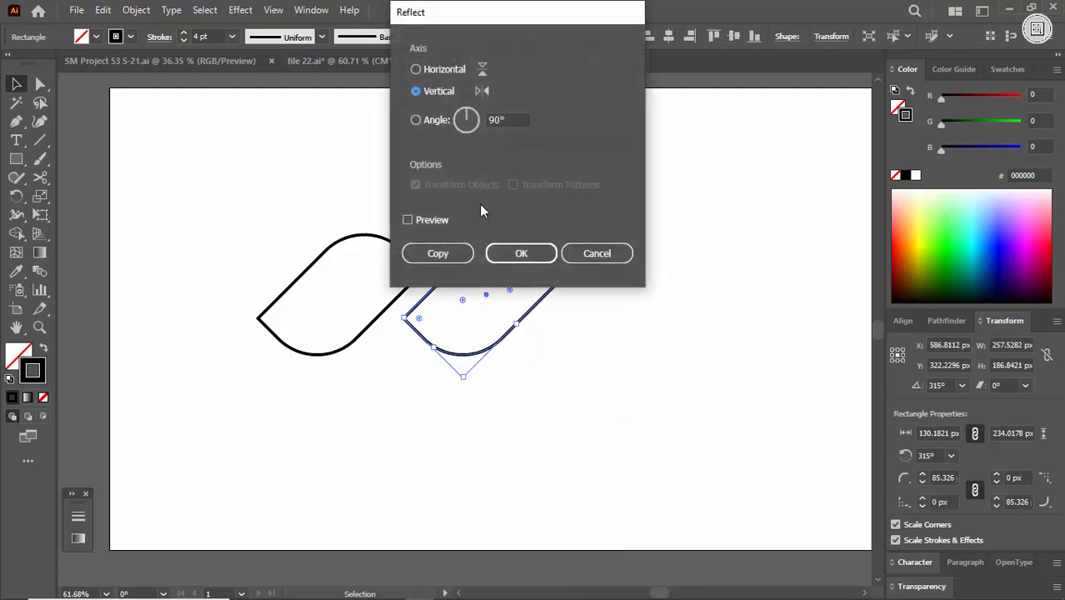
drag(492, 23, 675, 107)
click(609, 303)
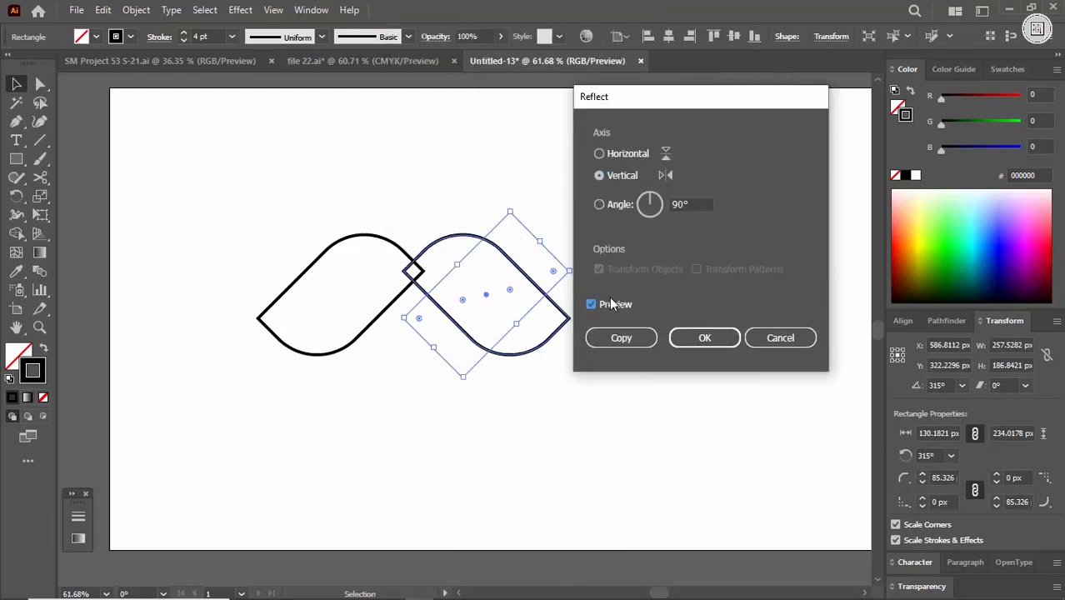
click(614, 155)
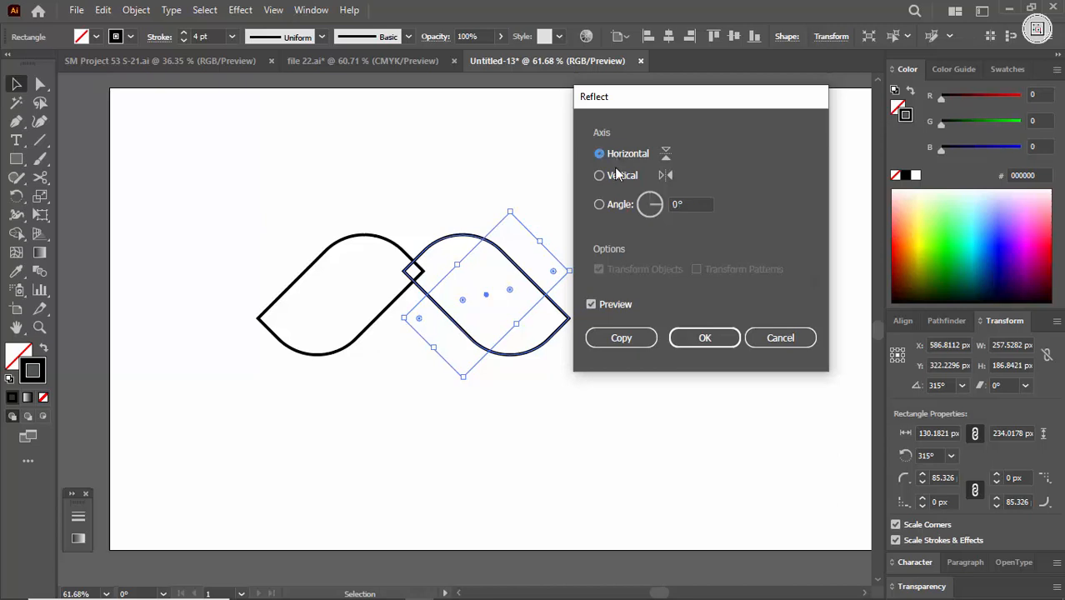
click(609, 302)
click(609, 301)
click(609, 302)
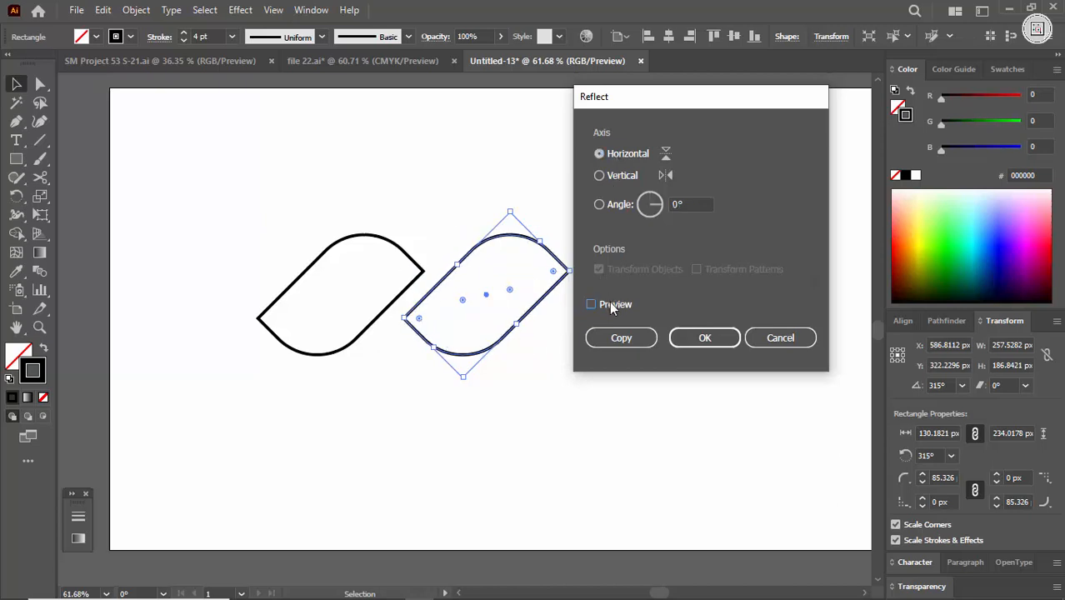
click(752, 335)
click(765, 336)
click(683, 349)
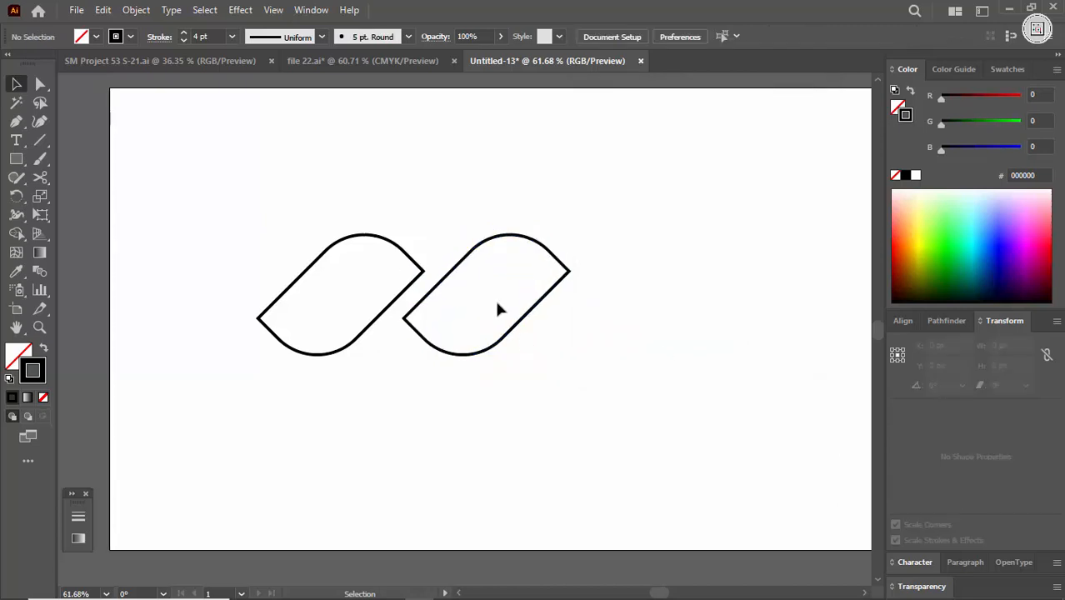
drag(497, 302, 535, 343)
key(Delete)
- Duplicate the rotated shape horizontally to its right so the two straight diagonal edges meet
drag(256, 257, 307, 302)
key(ctrl+space)
drag(376, 336, 450, 351)
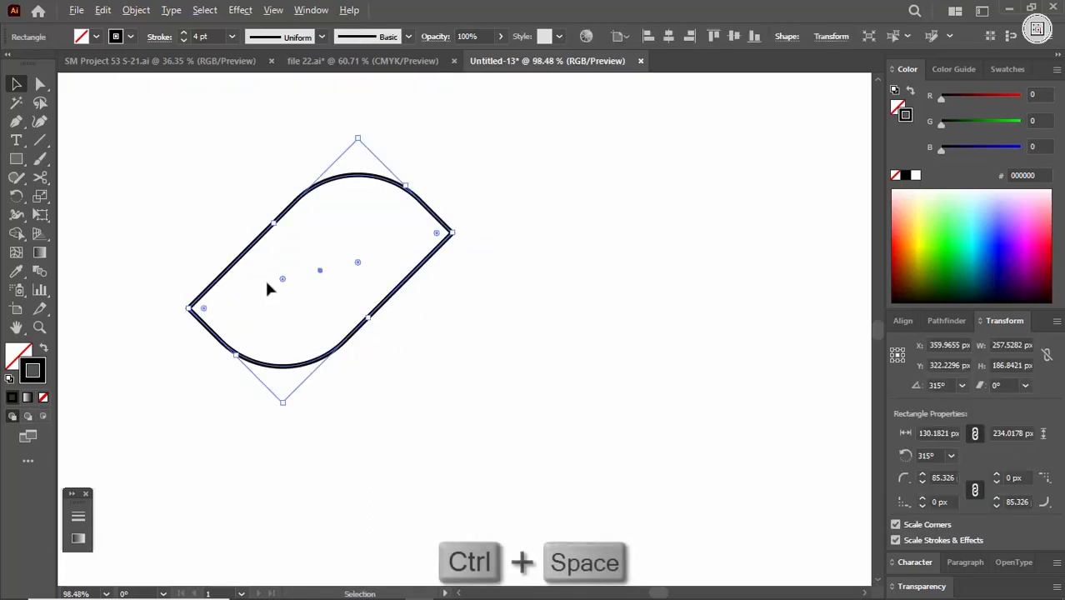
drag(253, 247, 437, 279)
key(ctrl+space)
drag(408, 246, 698, 230)
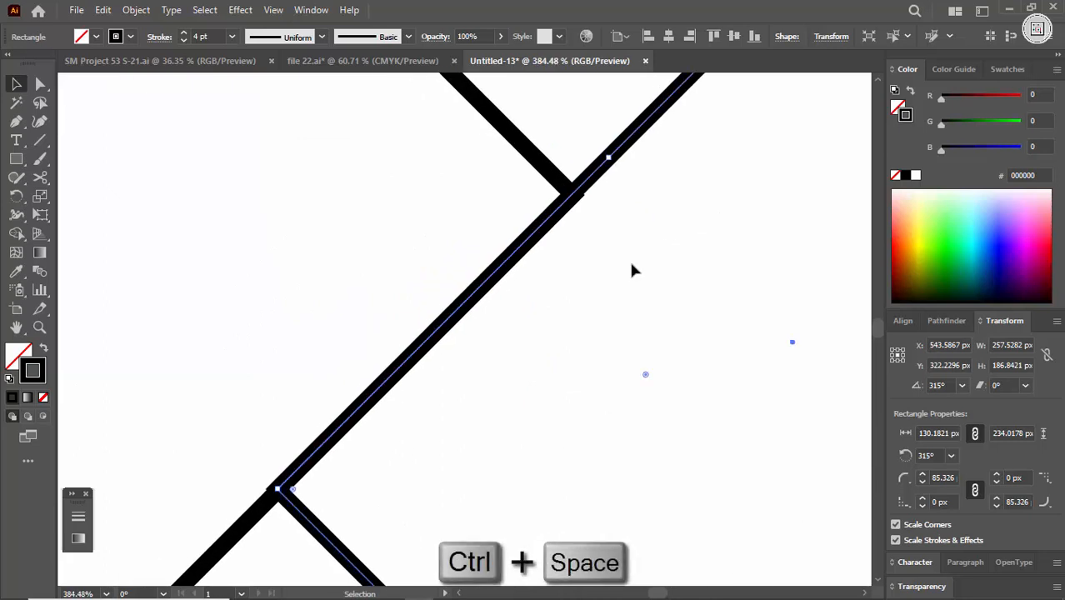
- Align the copy's diagonal edge exactly with the first shape's edge in Outline view, and return to Preview
click(632, 265)
key(ctrl+space)
key(ctrl+y)
key(ctrl+alt+space)
scroll(579, 196, up, 9)
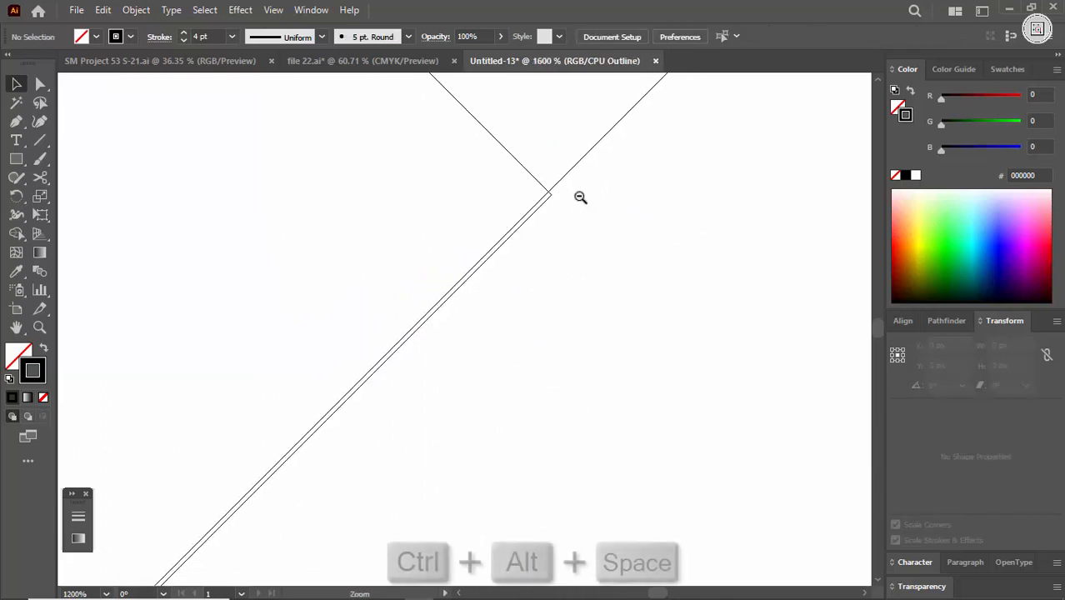
drag(325, 272, 351, 288)
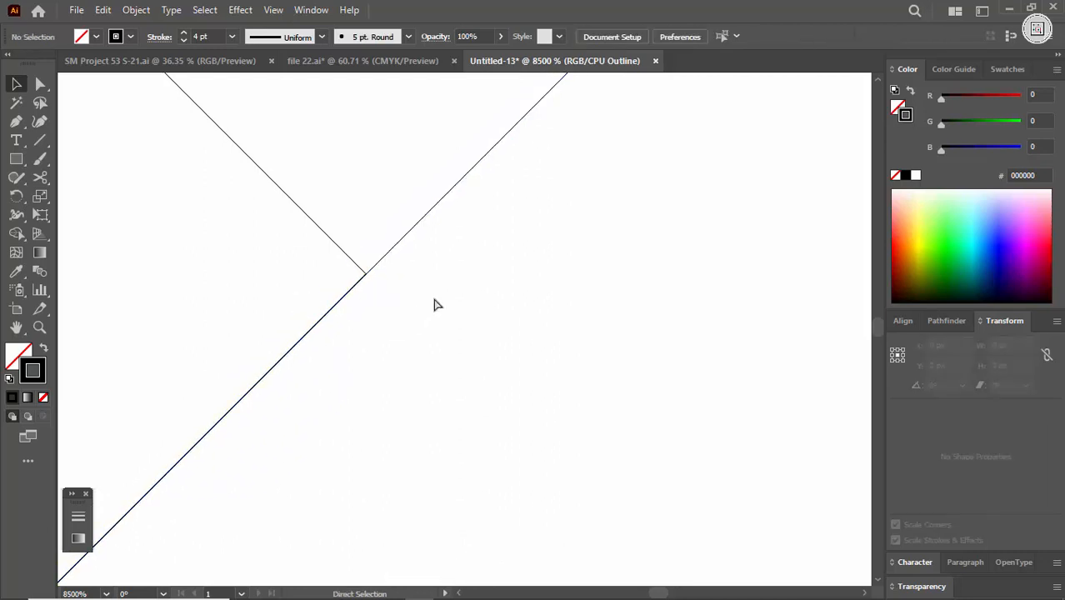
key(ctrl+y)
key(ctrl+space)
scroll(443, 309, down, 15)
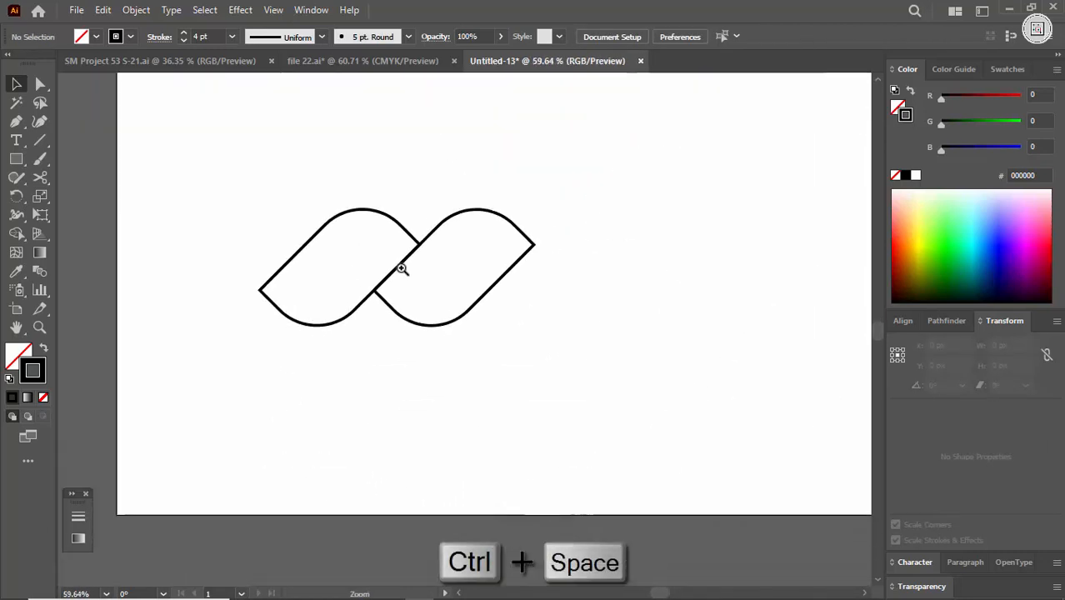
- Set the stroke weight of both rounded shapes to 7 pt
drag(403, 270, 466, 299)
drag(446, 293, 466, 318)
drag(380, 190, 483, 312)
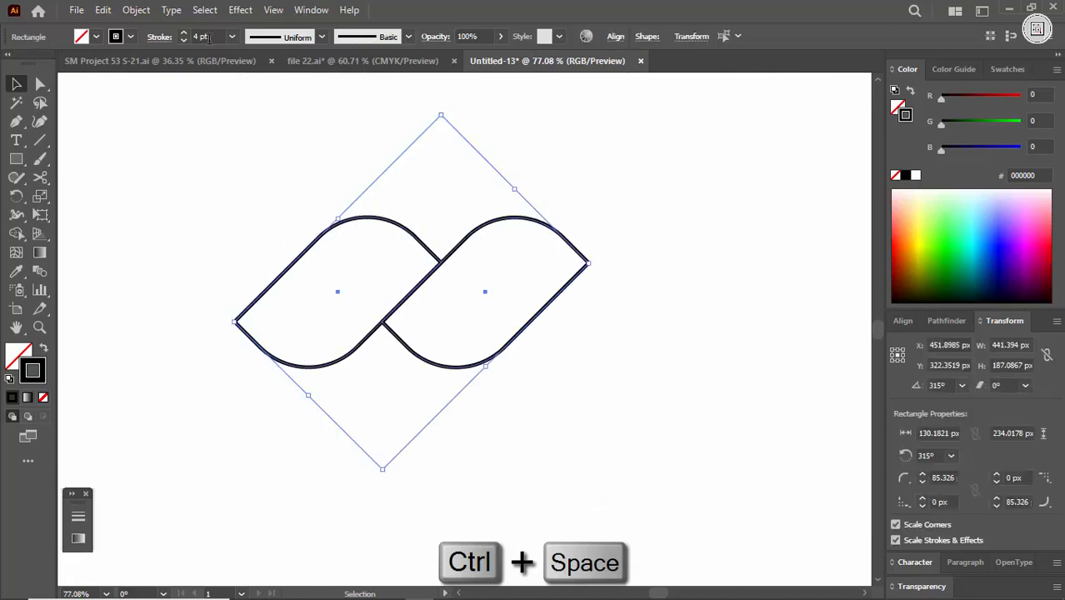
click(208, 38)
key(Up)
key(Up)
key(Up)
click(231, 167)
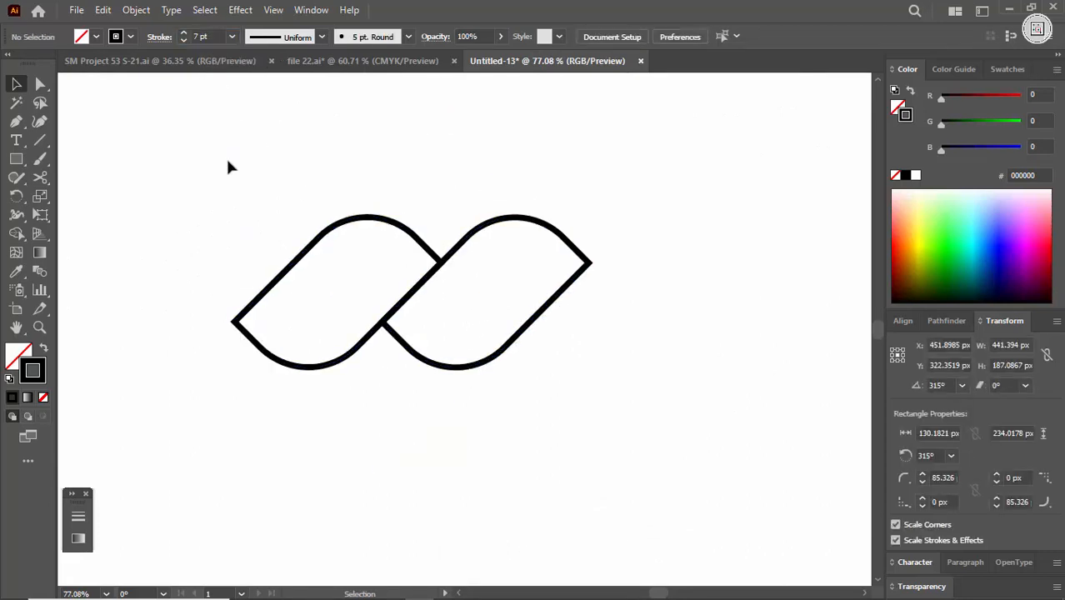
- Draw an upright rectangle about 229 x 389 px over the middle of the two joined shapes
key(ctrl+space)
drag(384, 200, 248, 259)
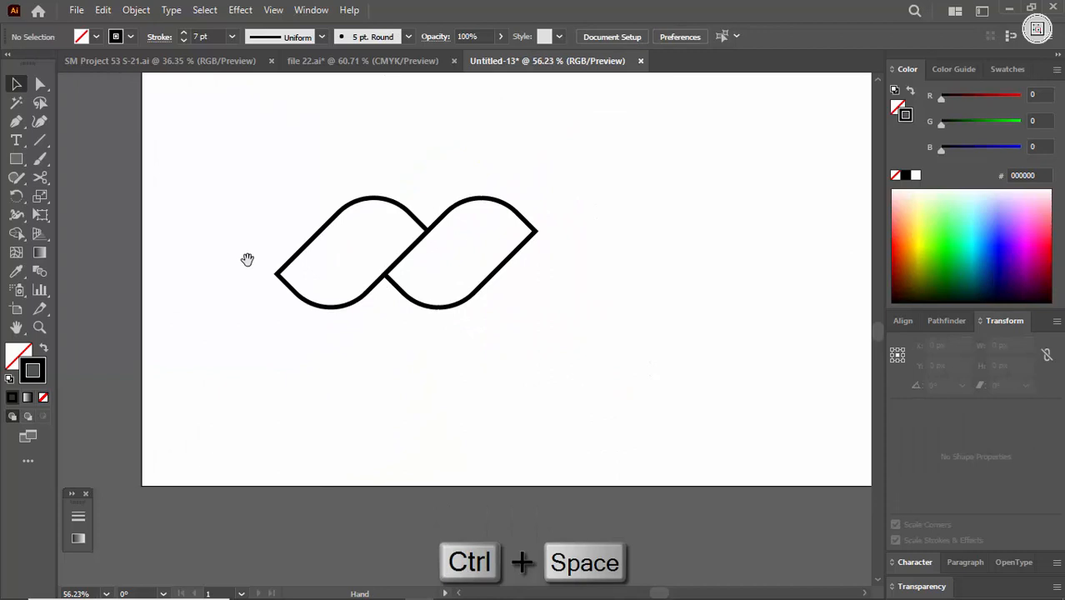
click(15, 158)
drag(324, 143, 461, 373)
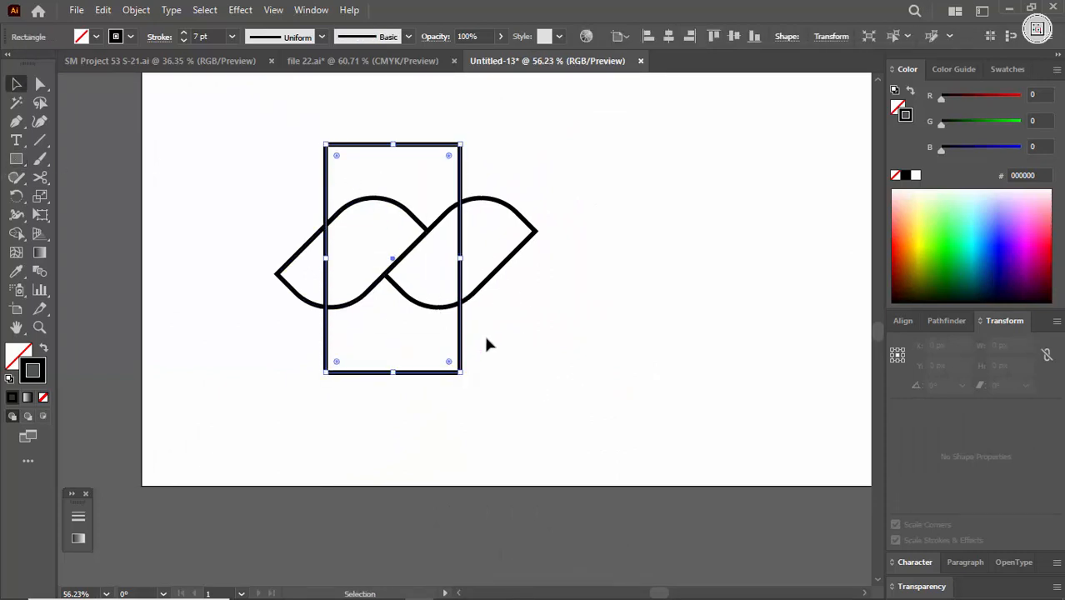
key(v)
click(488, 345)
- Group the two rounded shapes, leaving the upright rectangle out of the group
click(507, 273)
shift+click(297, 295)
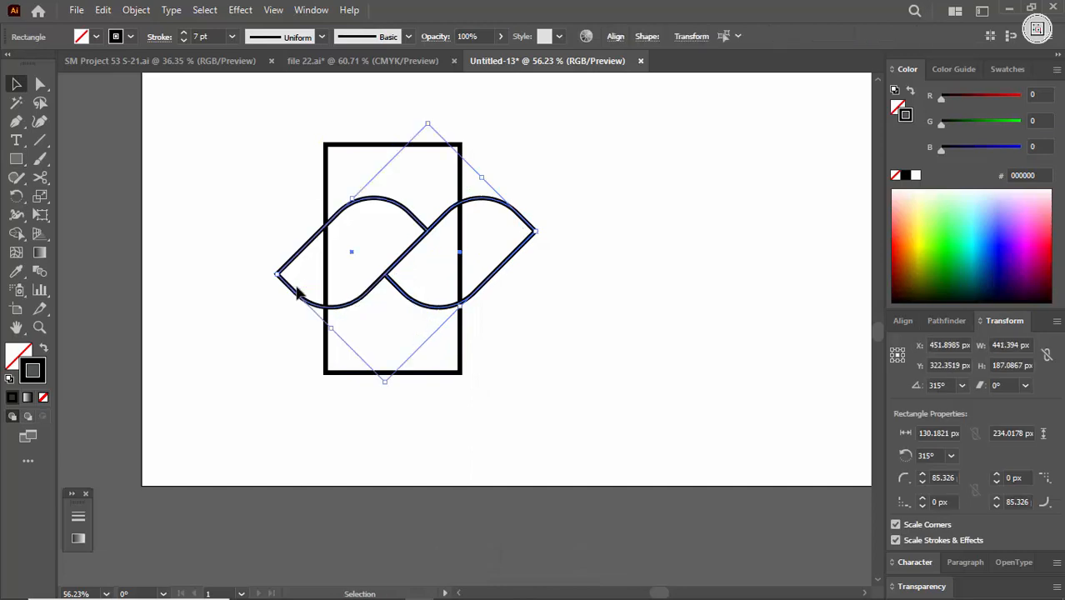
right_click(296, 293)
click(369, 370)
- Align the grouped shapes and the upright rectangle on their horizontal centers
click(542, 288)
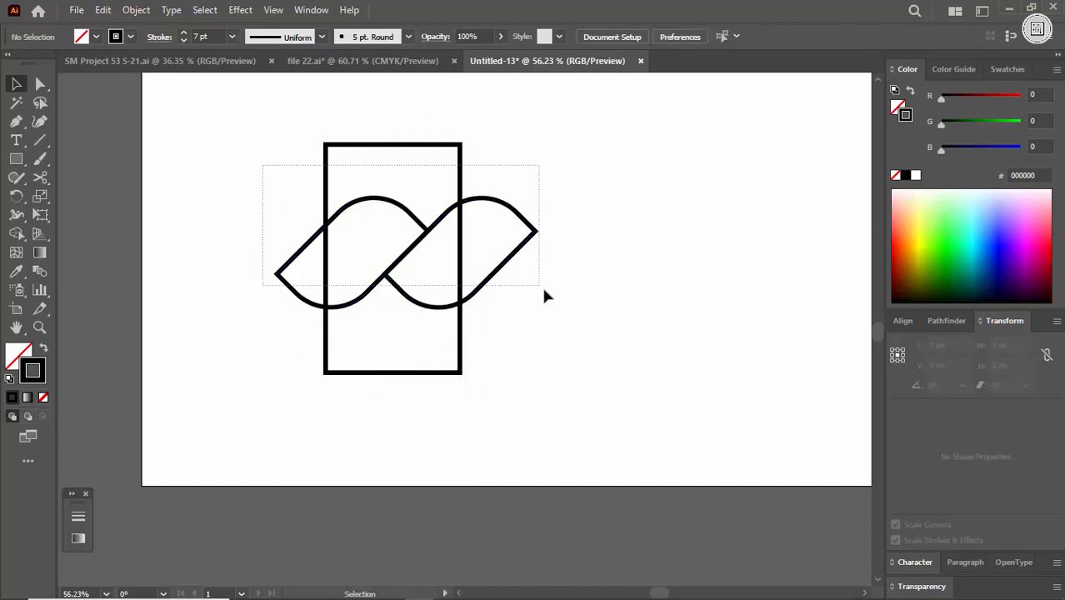
key(ctrl+a)
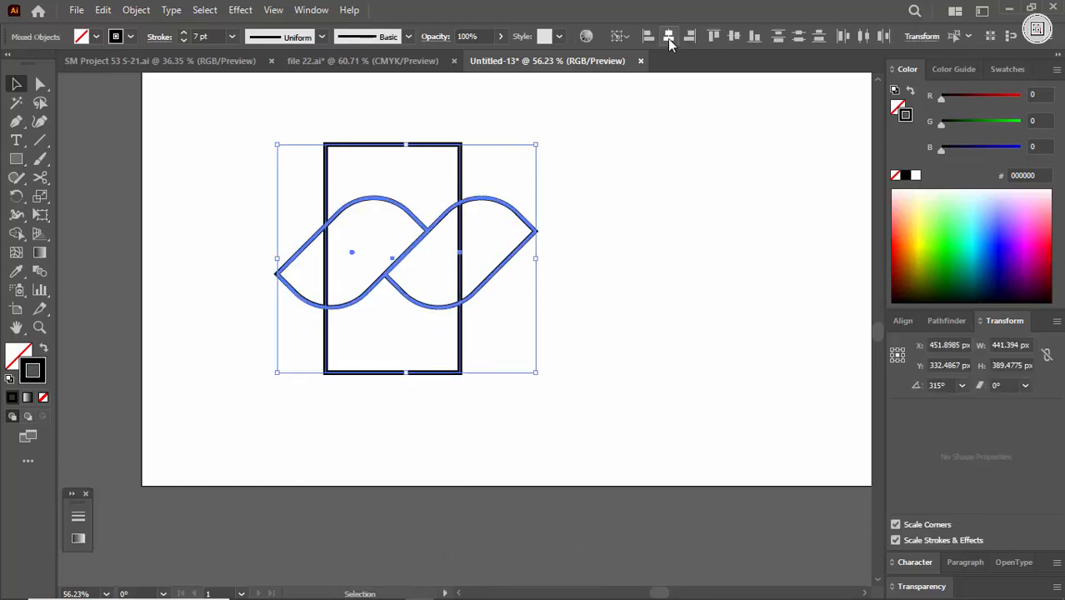
click(668, 37)
click(599, 143)
- Remove the shape parts outside the rectangle and the rectangle areas above and below the curves with the Shape Builder tool
drag(309, 159, 562, 360)
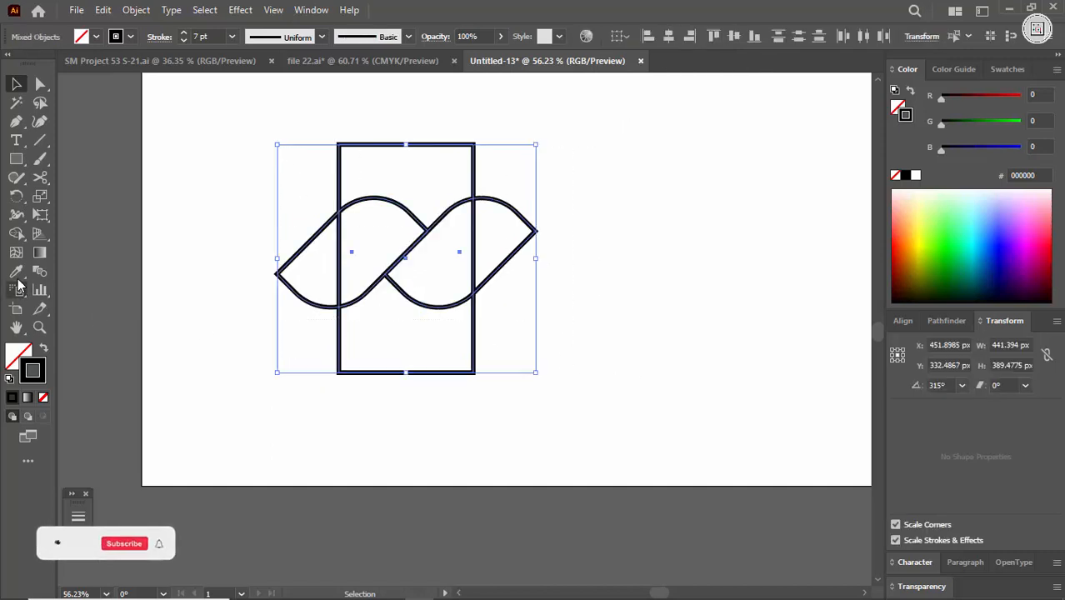
click(16, 234)
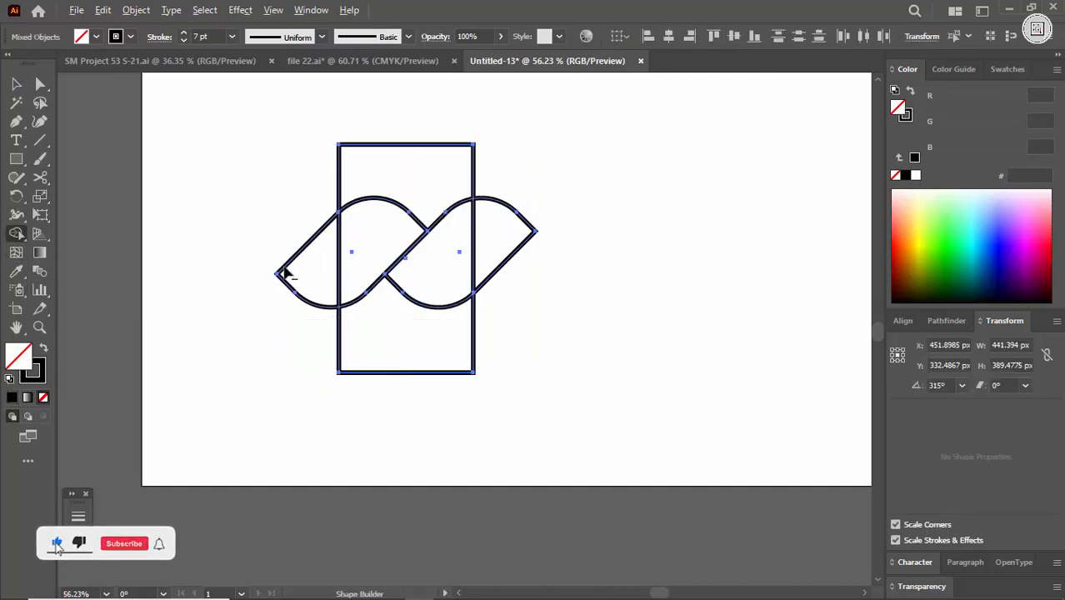
drag(269, 223, 288, 372)
drag(513, 299, 546, 172)
drag(512, 343, 317, 344)
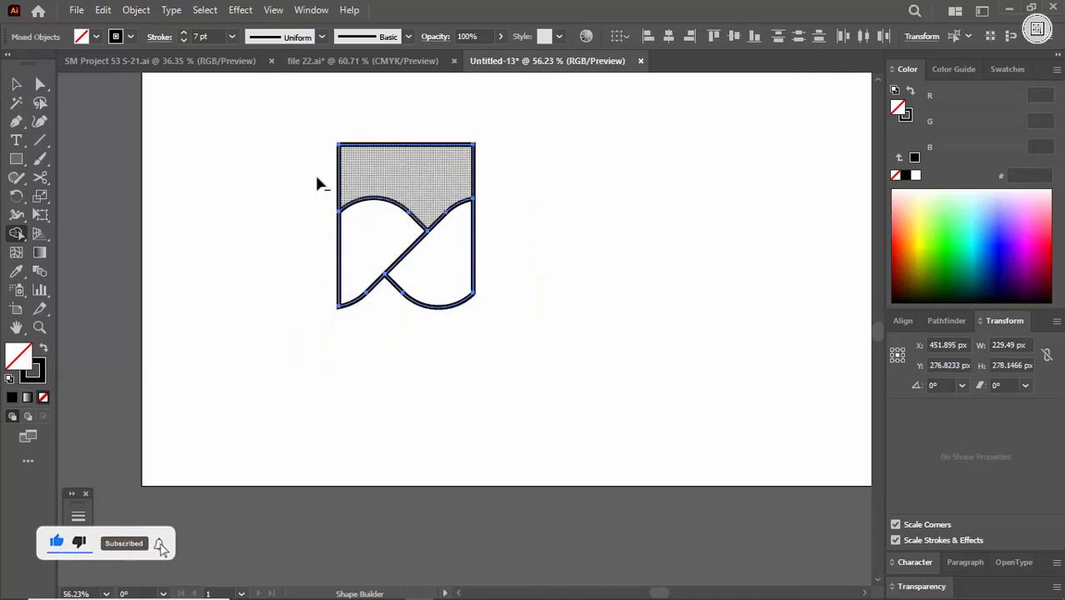
drag(317, 183, 521, 148)
drag(504, 247, 621, 208)
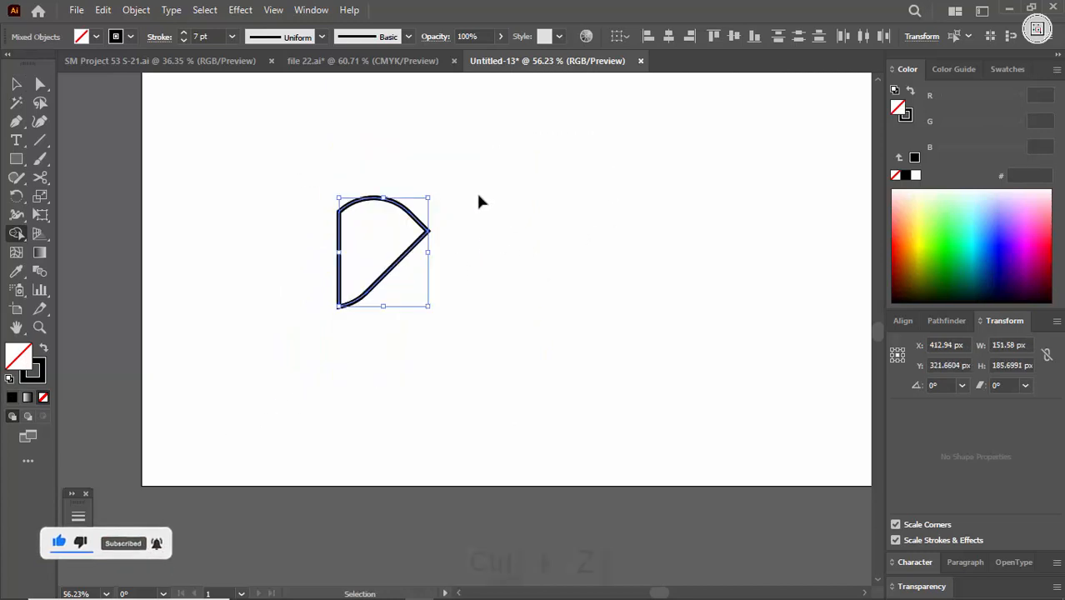
key(ctrl+z)
alt+click(475, 258)
key(ctrl+z)
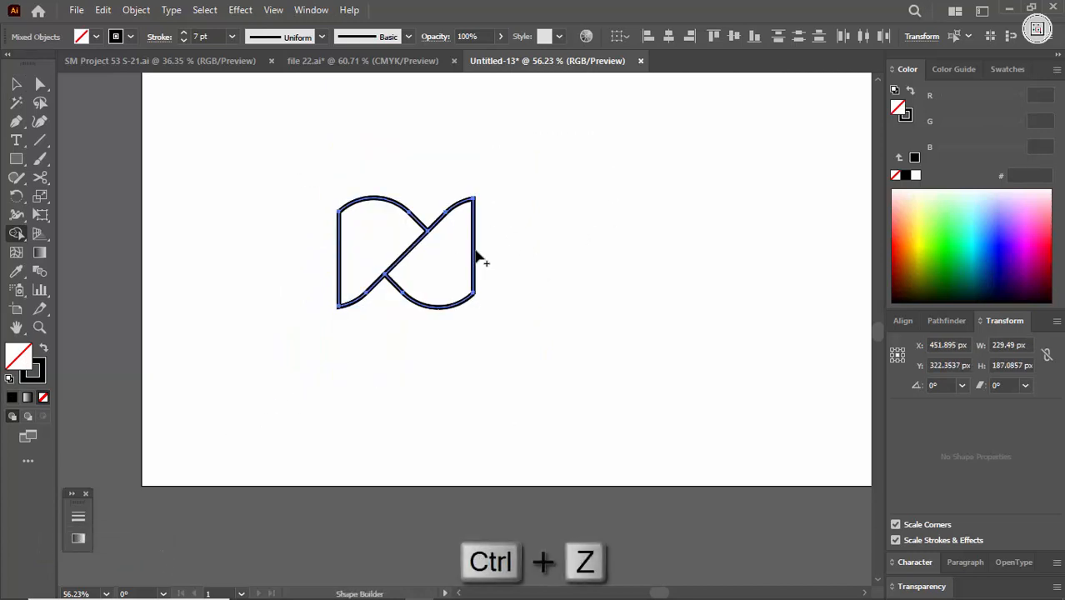
- Delete the straight vertical segments on both sides of the figure, leaving only the curved strokes and the diagonal
key(a)
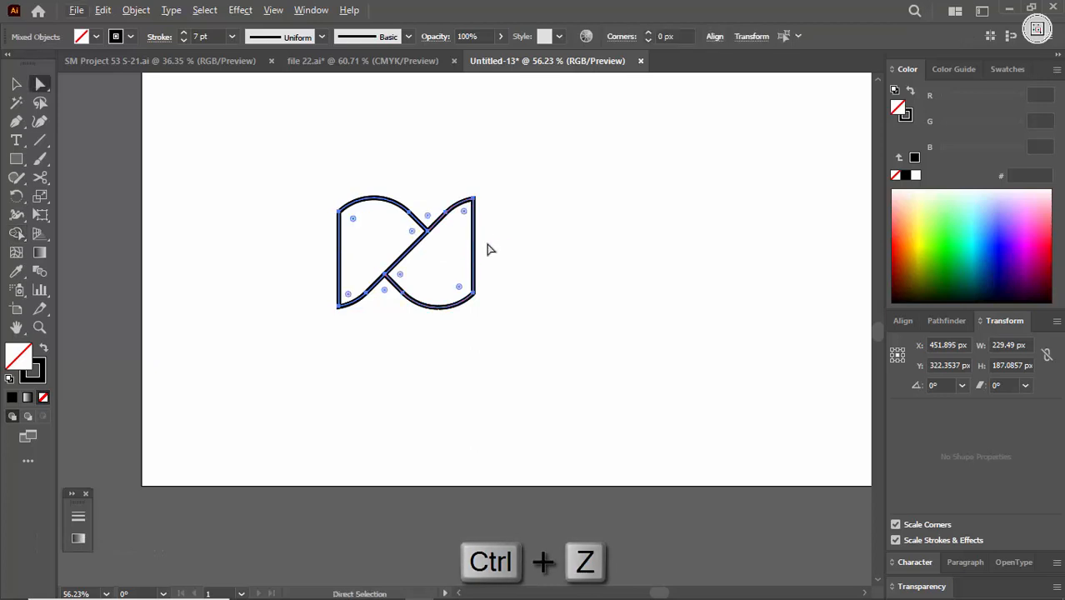
click(443, 257)
click(475, 254)
key(Delete)
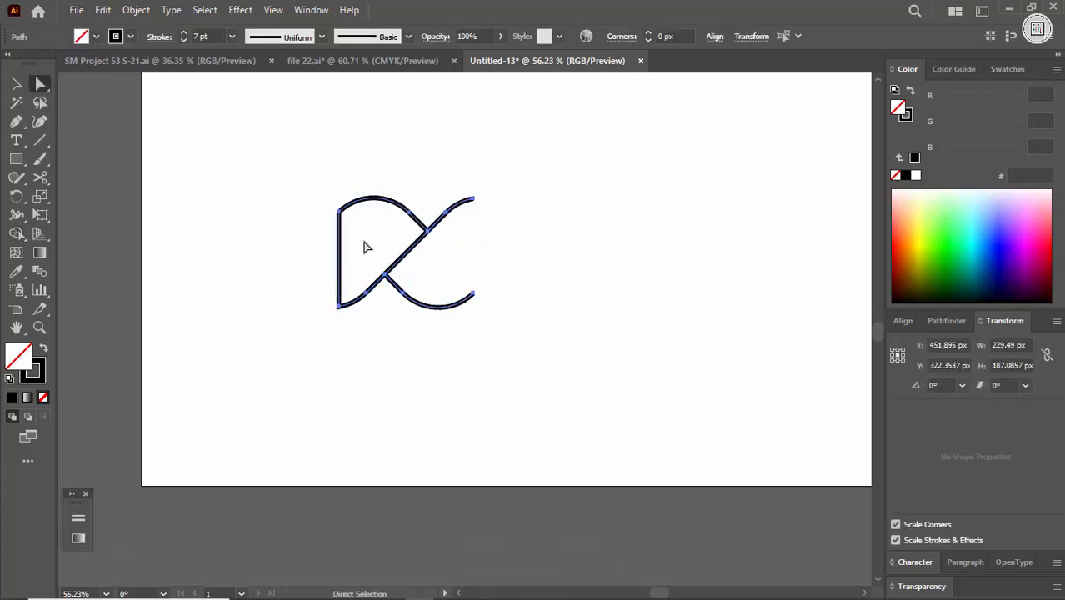
click(213, 278)
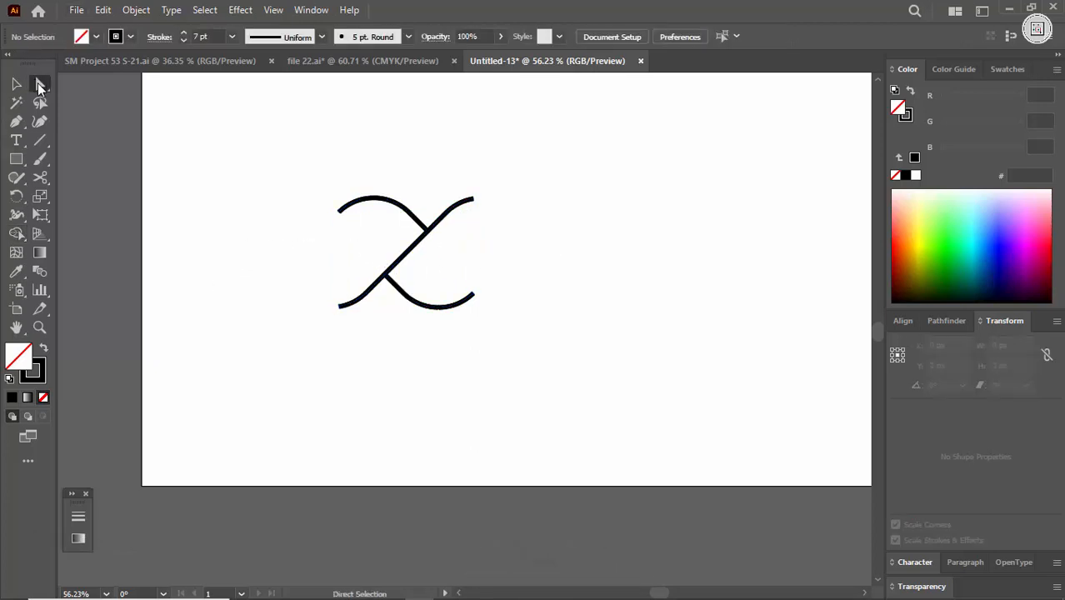
- Select the whole curved figure and set its stroke weight to 13 pt
key(v)
drag(247, 165, 407, 358)
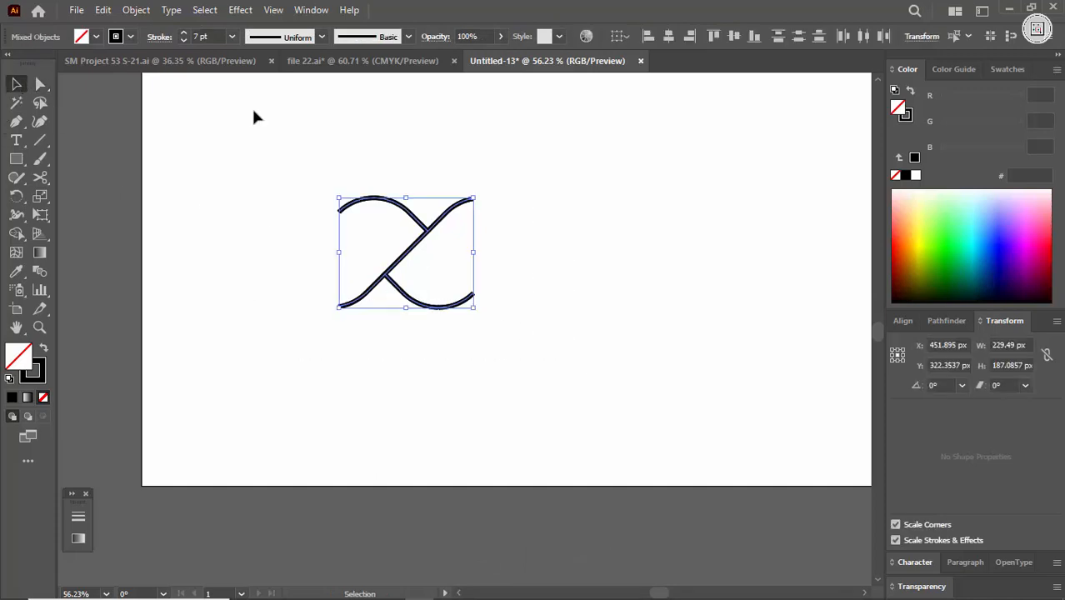
click(214, 37)
scroll(214, 38, up, 5)
scroll(214, 37, up, 1)
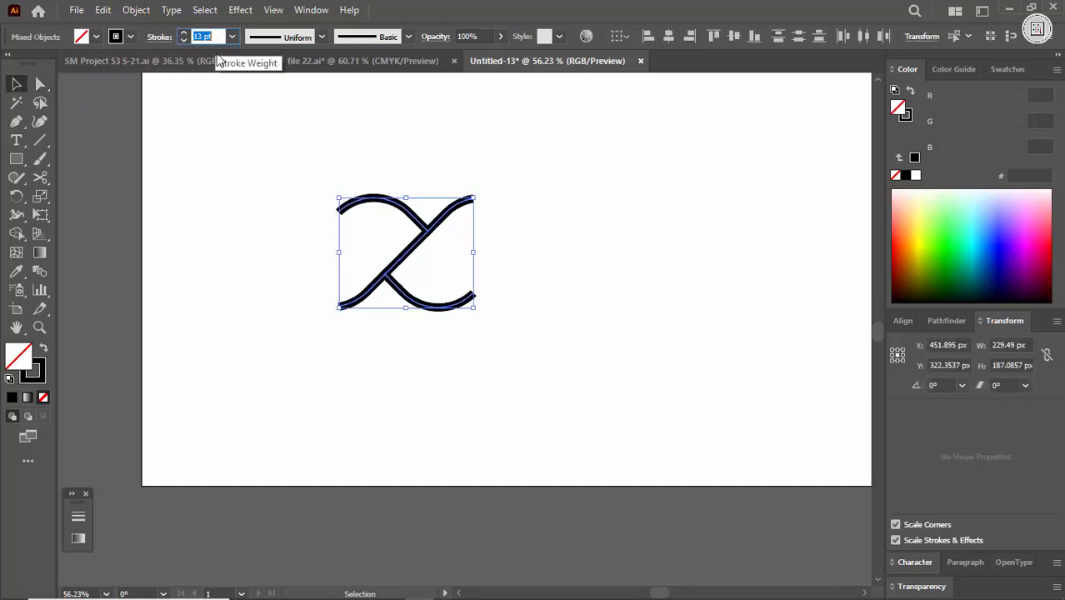
click(208, 195)
- Expand the curved figure's strokes into filled shapes and unite them into a single path with Pathfinder
drag(485, 343, 487, 345)
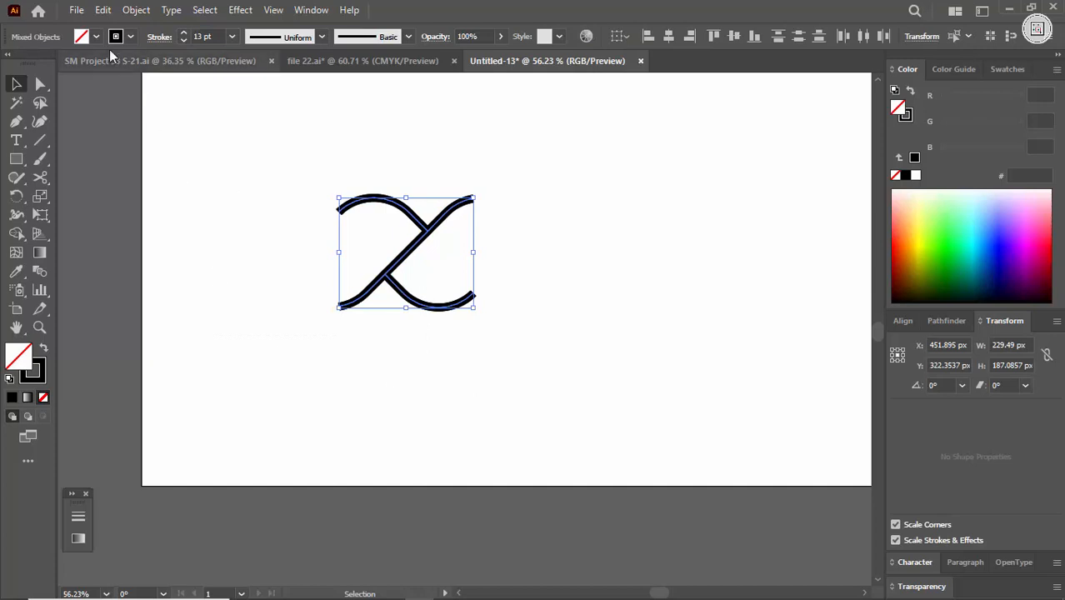
click(138, 9)
click(215, 211)
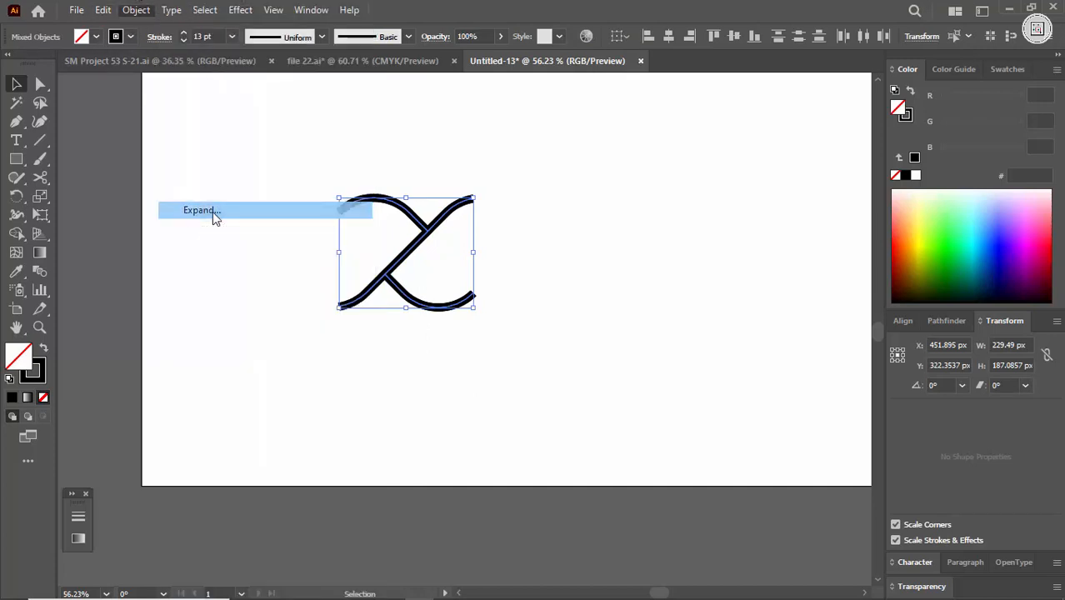
click(492, 391)
click(276, 189)
drag(275, 190, 803, 399)
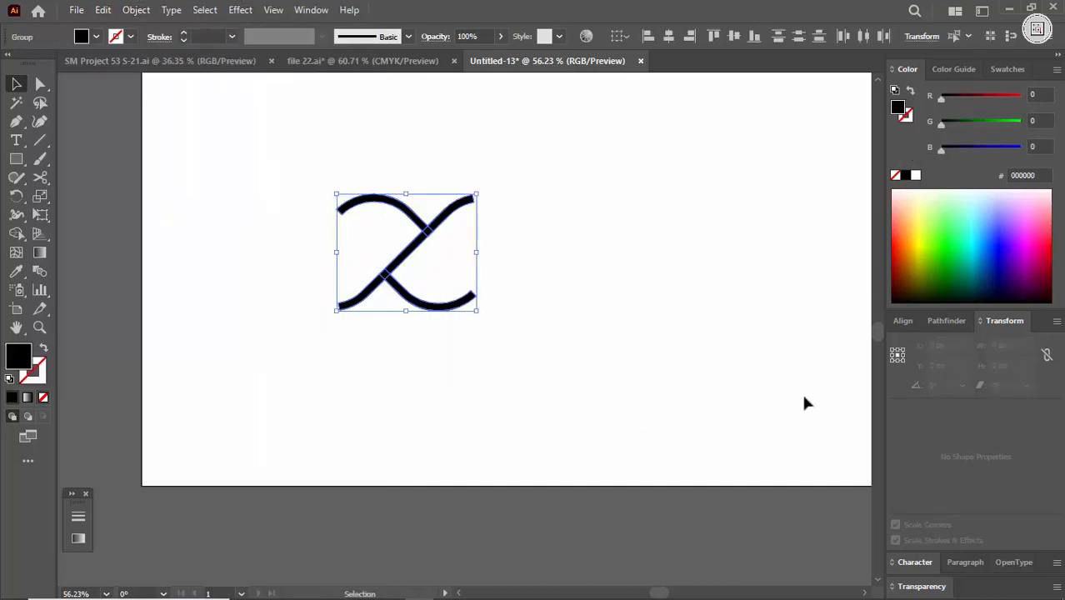
click(944, 320)
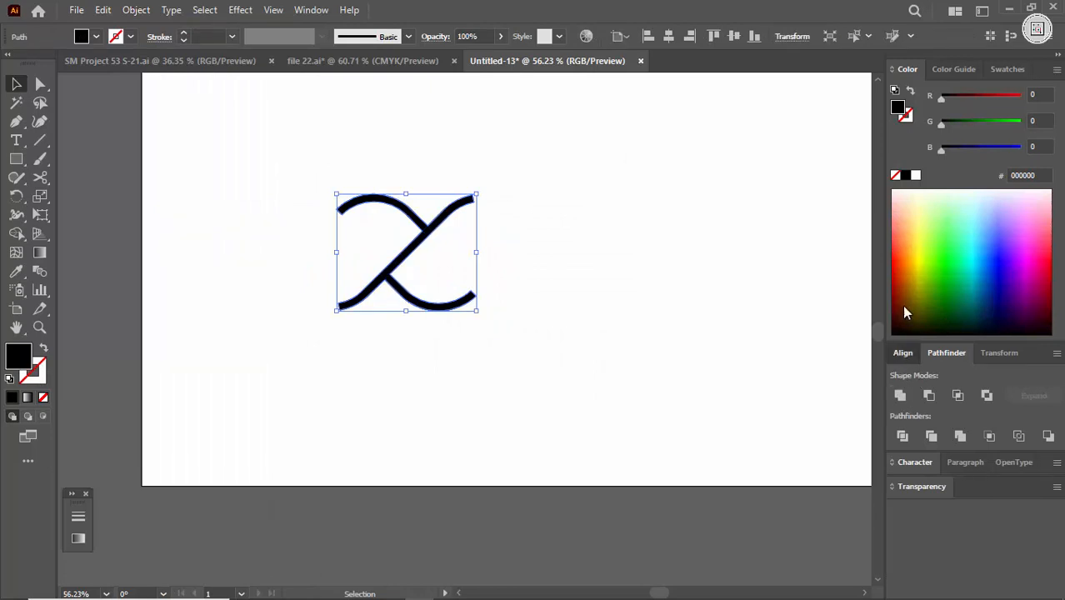
click(903, 352)
click(632, 271)
- Create a pattern brush named Pattern Brush 1 from the united figure, giving it an auto-generated inner corner tile
drag(436, 223, 324, 234)
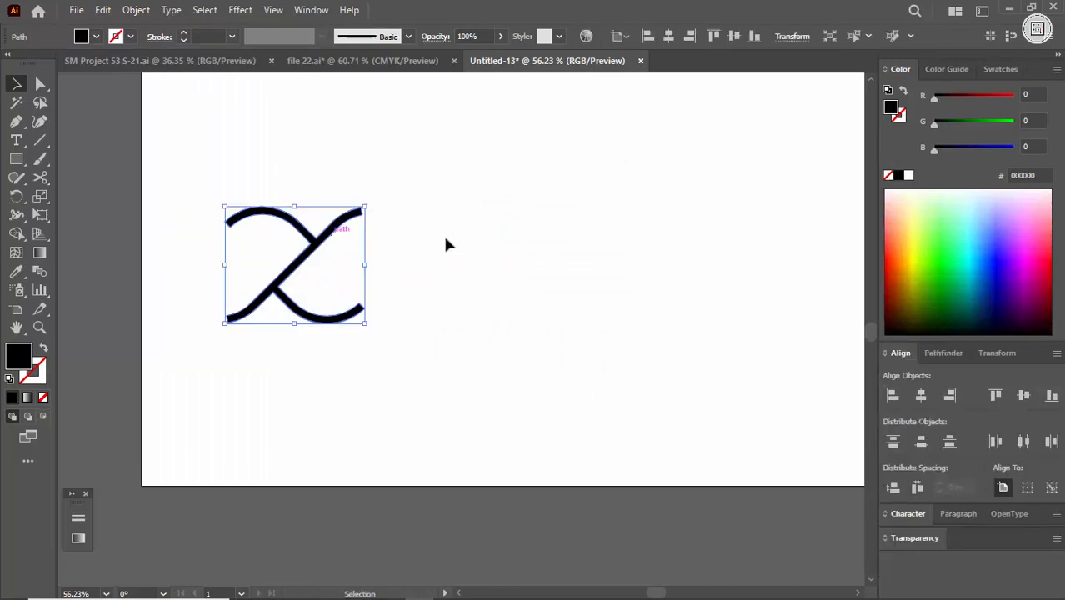
click(444, 238)
click(312, 9)
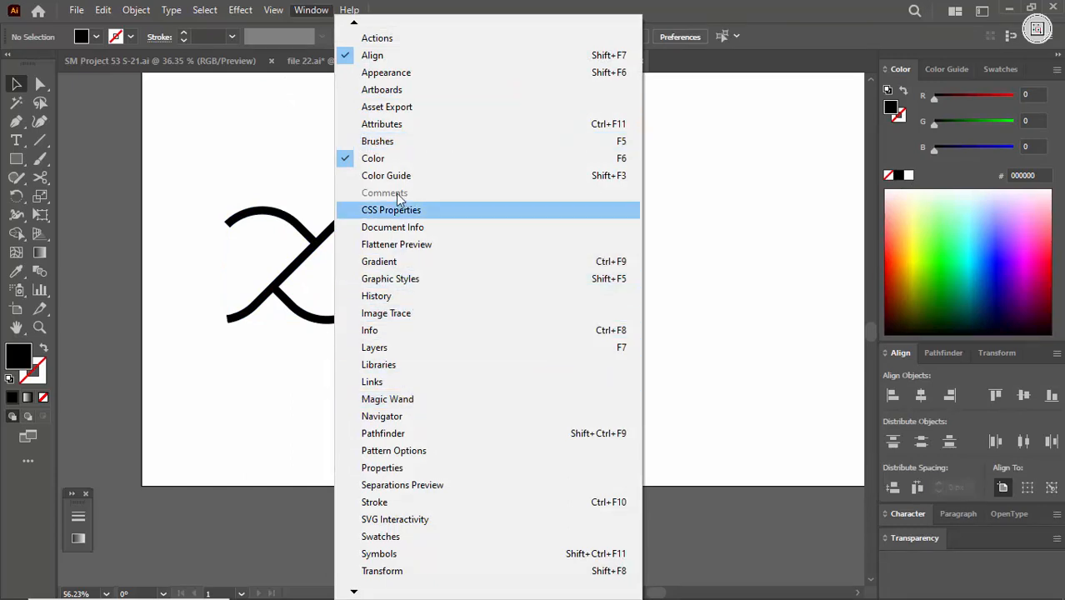
click(393, 141)
drag(351, 315, 527, 282)
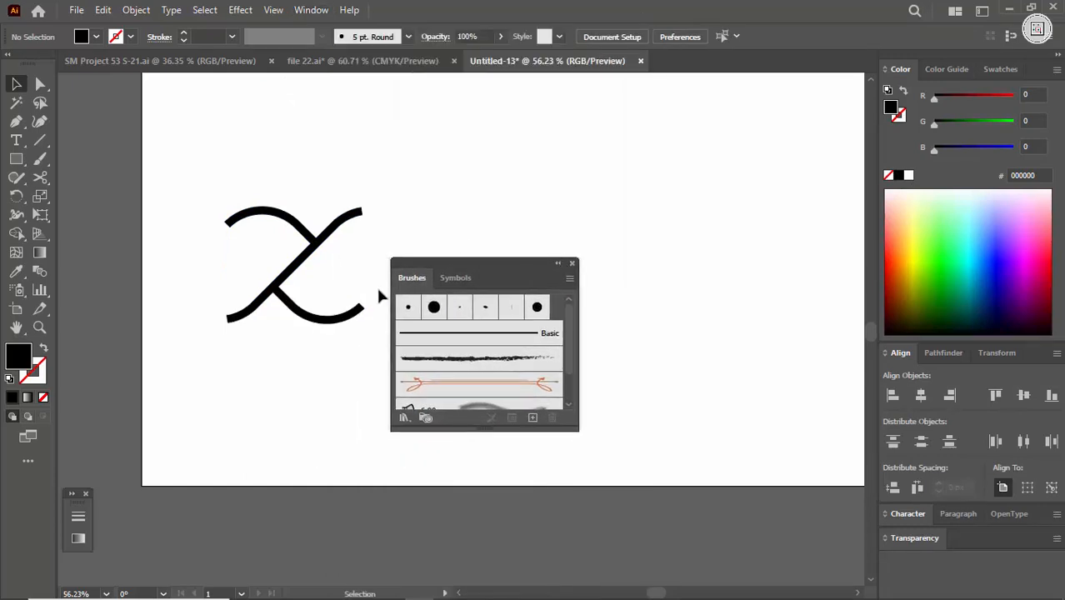
mouse_move(321, 240)
mouse_down()
mouse_move(332, 226)
mouse_move(517, 331)
mouse_move(554, 307)
mouse_up()
click(498, 384)
click(494, 415)
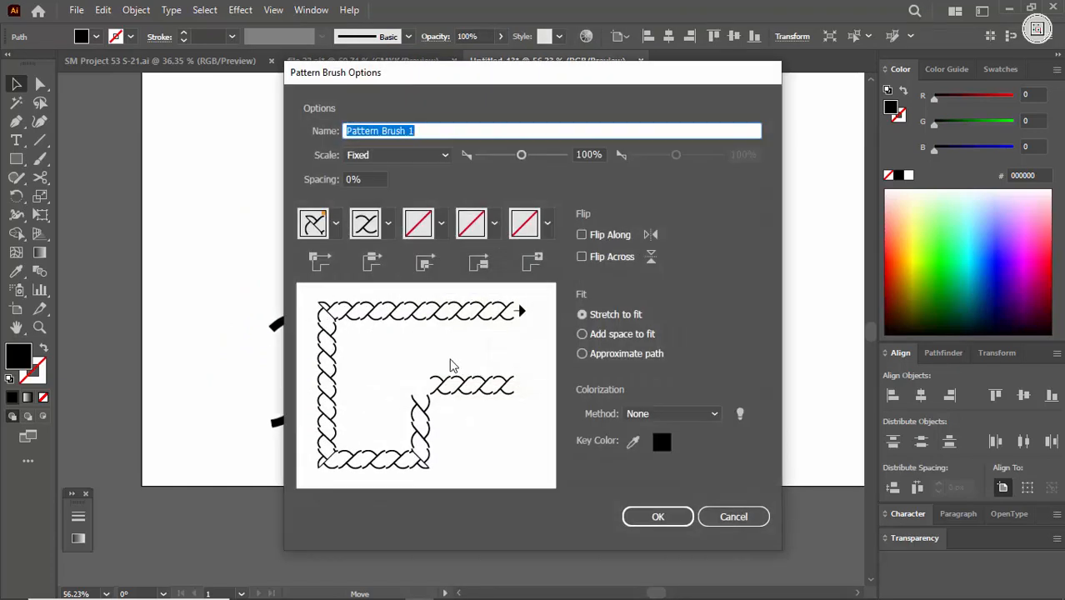
click(440, 223)
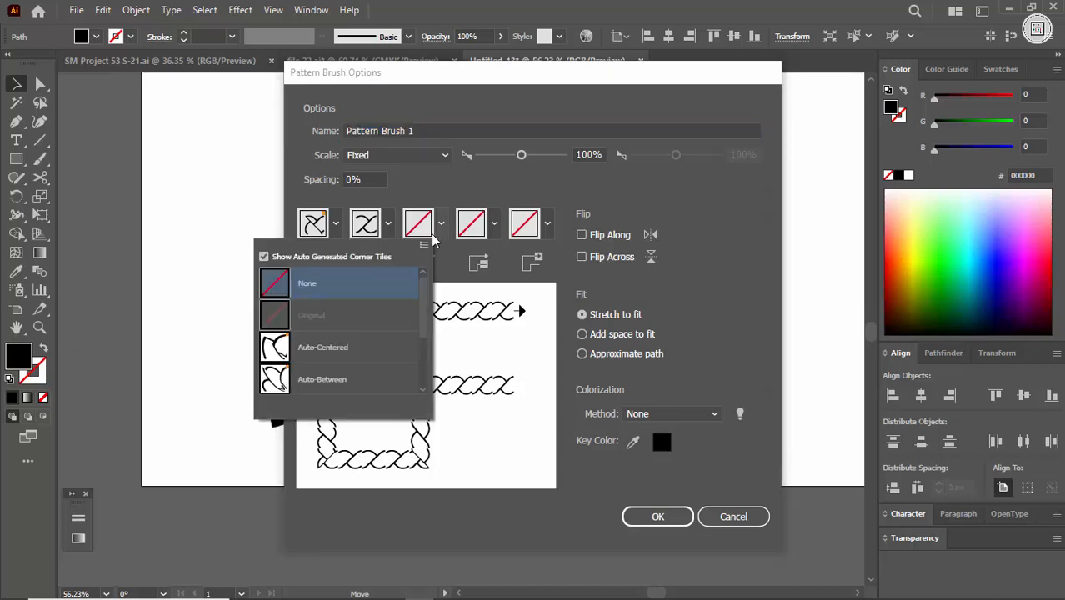
click(323, 358)
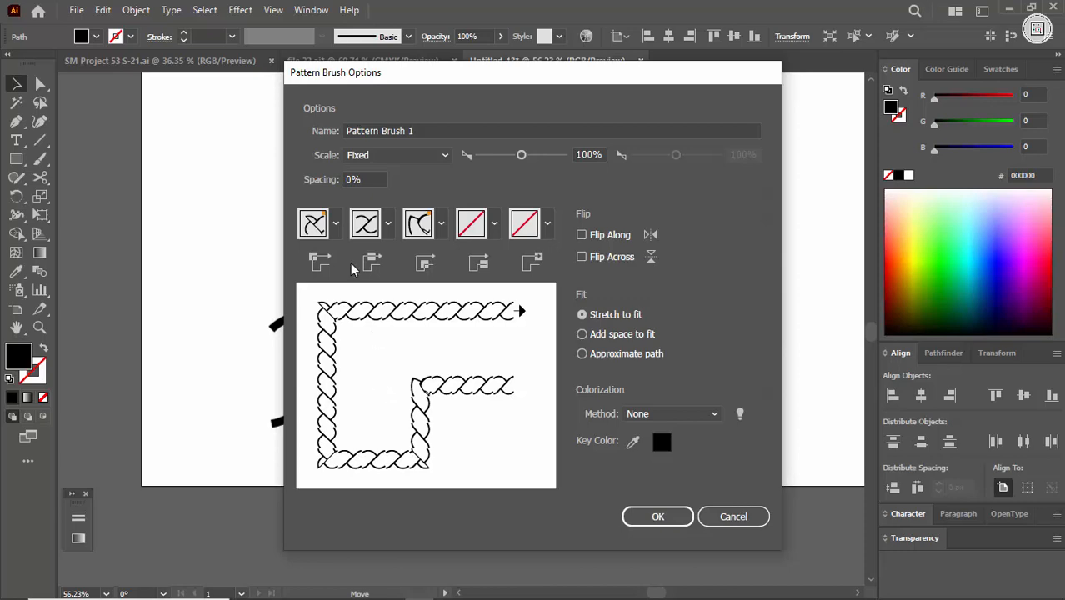
click(658, 516)
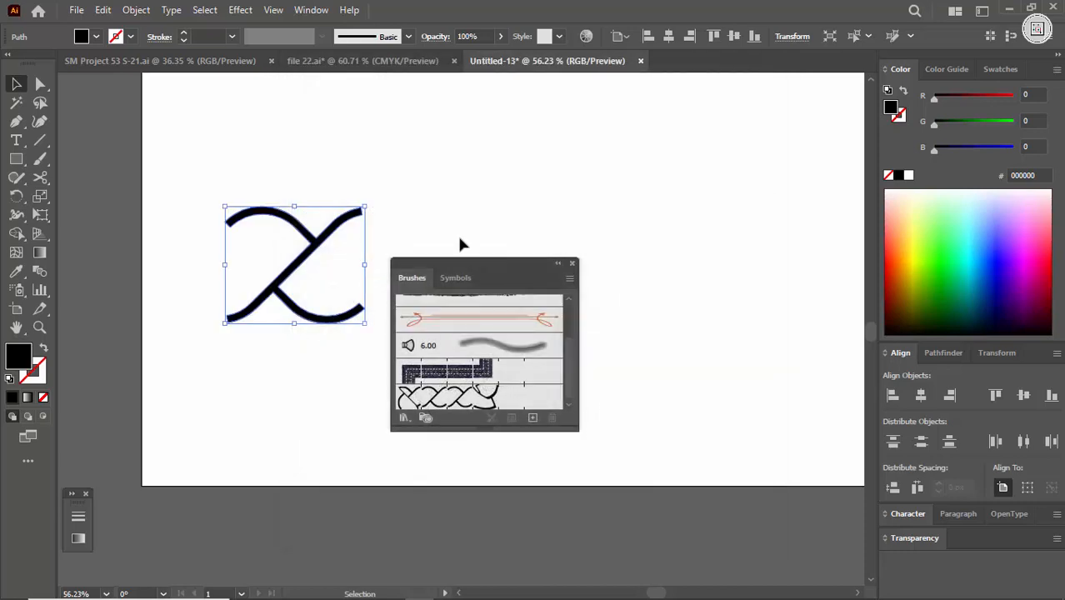
- Move the source figure off the artboard, beyond its lower-left corner, and move the brush list clear of the artboard
click(598, 215)
drag(601, 217, 510, 214)
drag(509, 214, 443, 284)
mouse_move(353, 333)
mouse_down()
mouse_move(308, 337)
mouse_move(170, 479)
mouse_up()
mouse_move(504, 265)
mouse_down()
mouse_move(746, 435)
mouse_move(786, 480)
mouse_up()
- Draw a circle in the artboard's upper-left area and swap its fill and stroke so only a black outline remains
click(20, 165)
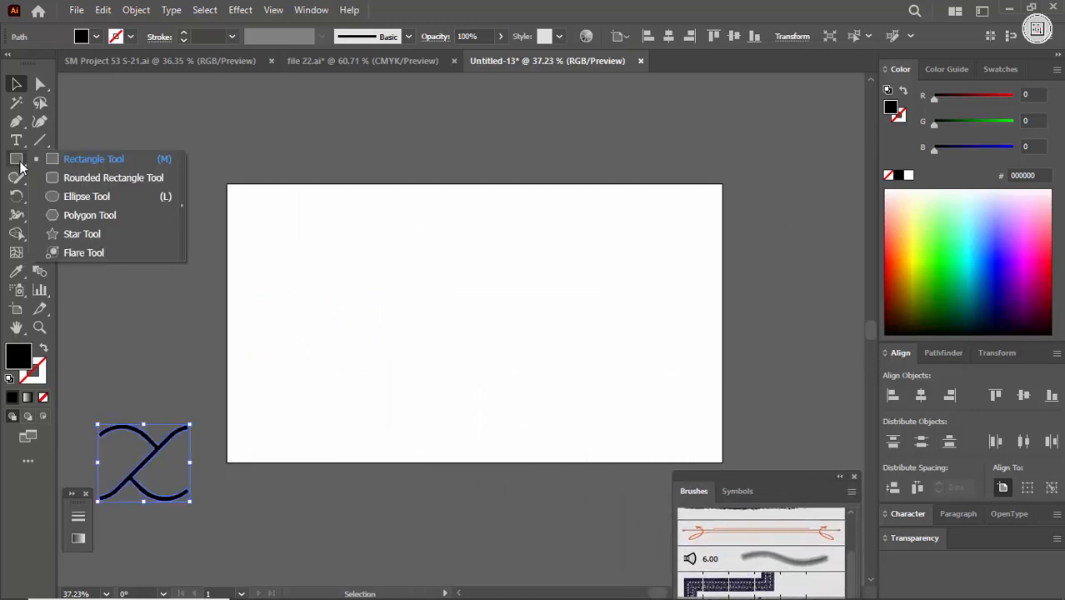
click(79, 196)
drag(310, 258, 359, 304)
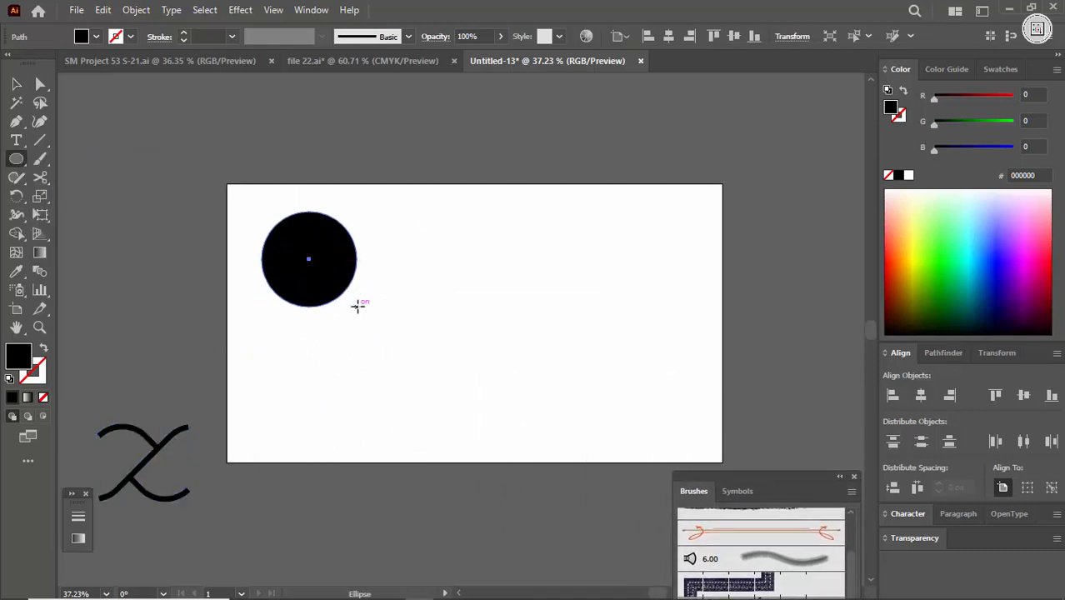
click(42, 372)
key(shift+x)
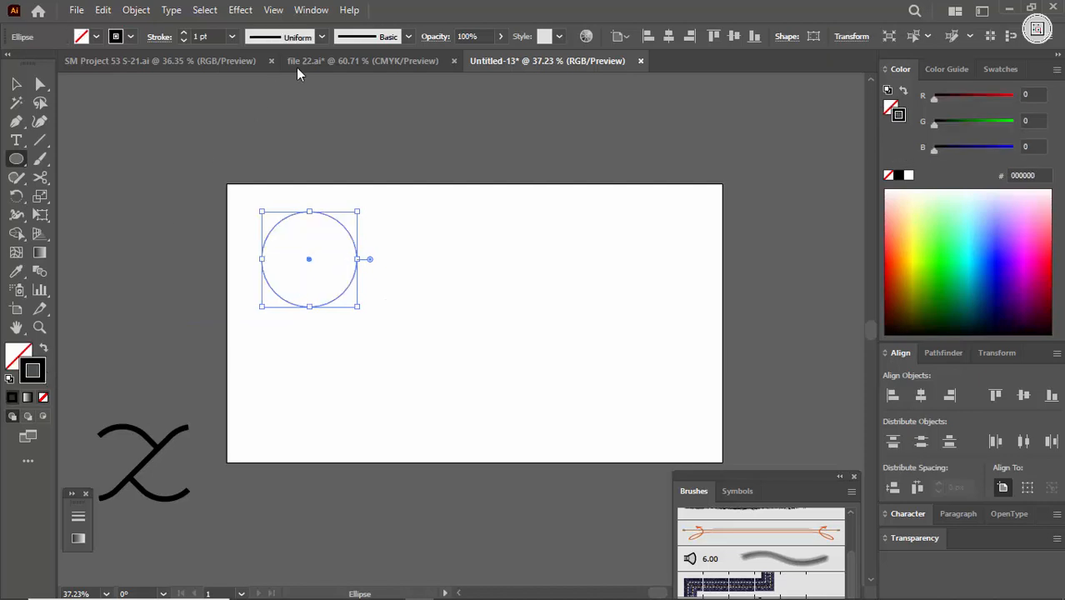
- Apply the new rope pattern brush to the circle's outline and set its stroke weight to 0.25 pt
click(407, 38)
click(316, 137)
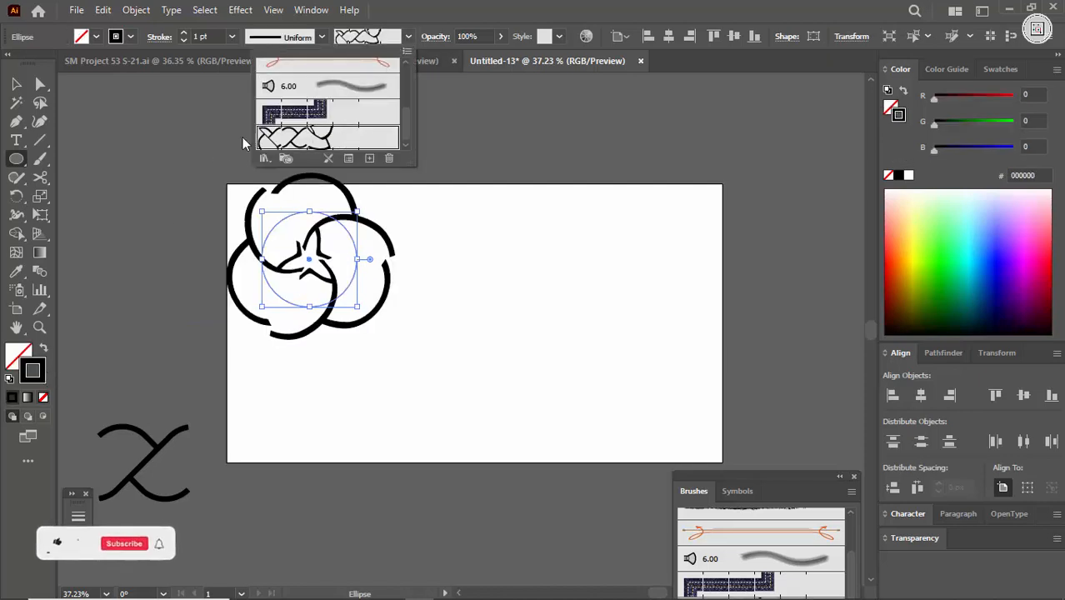
click(205, 35)
click(215, 38)
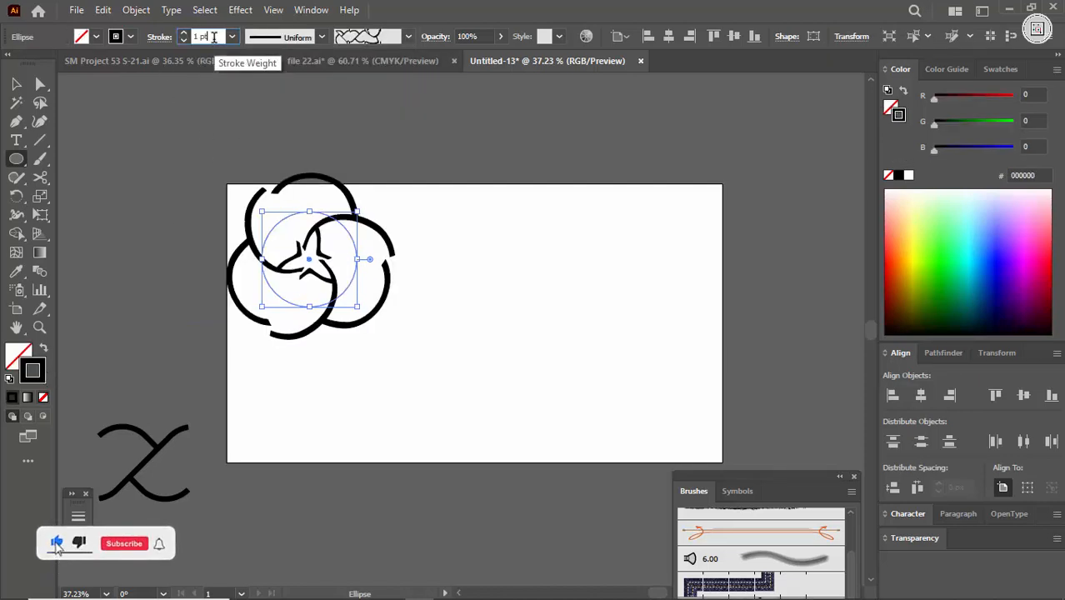
scroll(215, 37, down, 3)
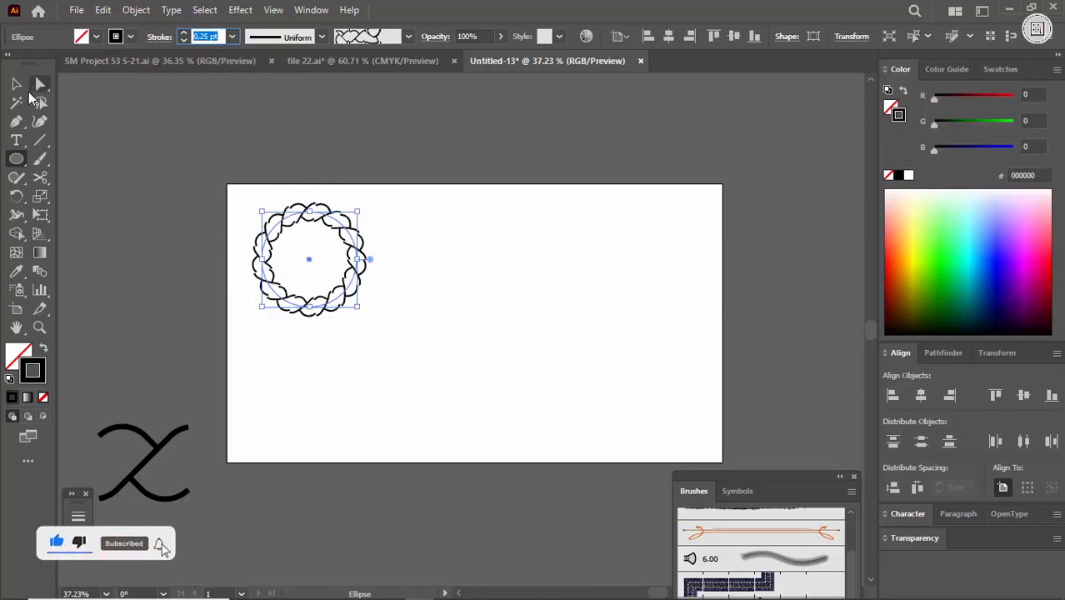
click(16, 83)
click(333, 188)
- Draw a much larger circle in the empty canvas area above and to the left of the artboard
drag(280, 258, 220, 265)
drag(293, 271, 410, 323)
drag(549, 393, 329, 318)
drag(447, 299, 376, 286)
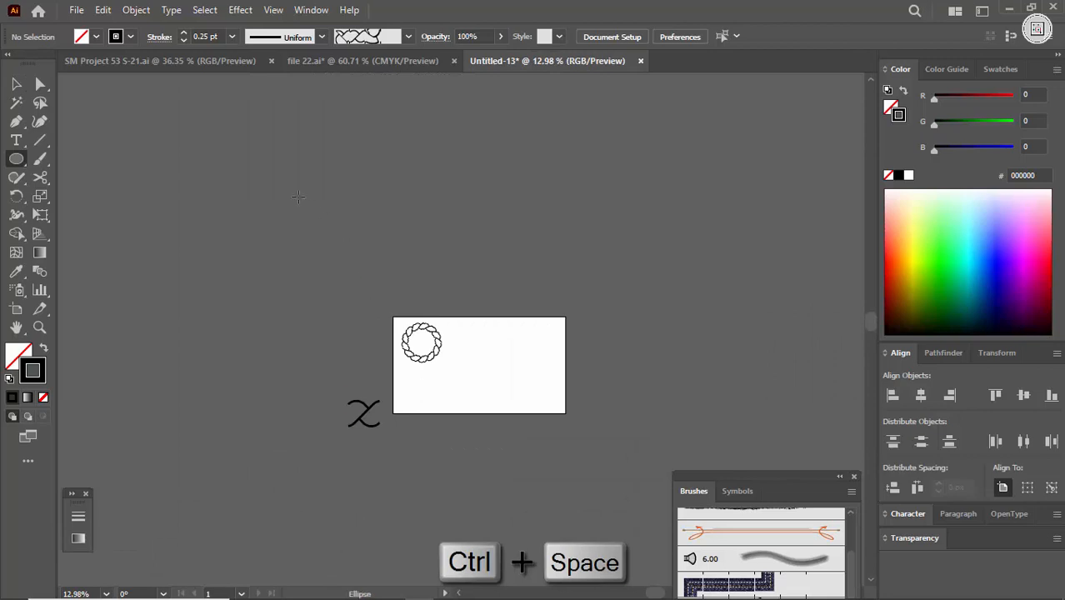
drag(237, 179, 328, 252)
key(v)
drag(381, 77, 395, 148)
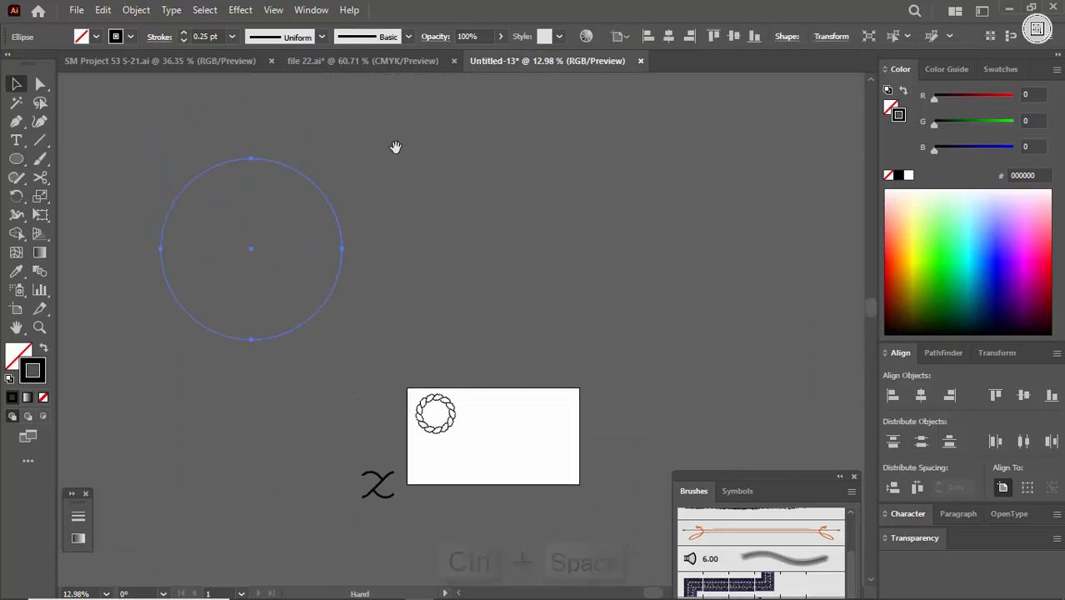
- Apply the rope pattern brush to the large circle and set its stroke weight to 0.5 pt
click(410, 37)
click(346, 138)
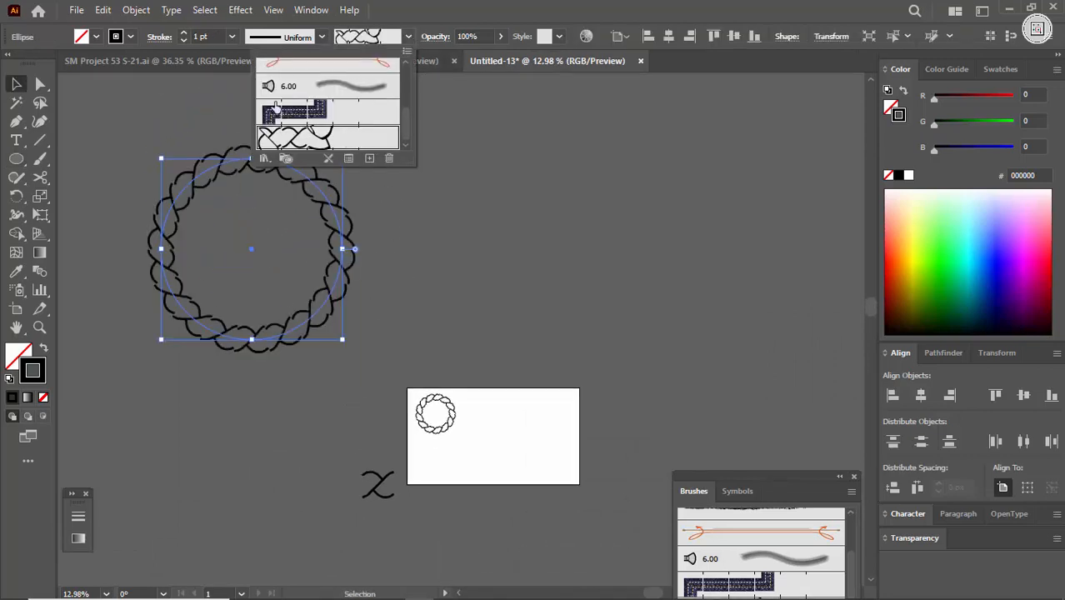
click(215, 37)
text(1)
key(Return)
text(0.5)
key(Return)
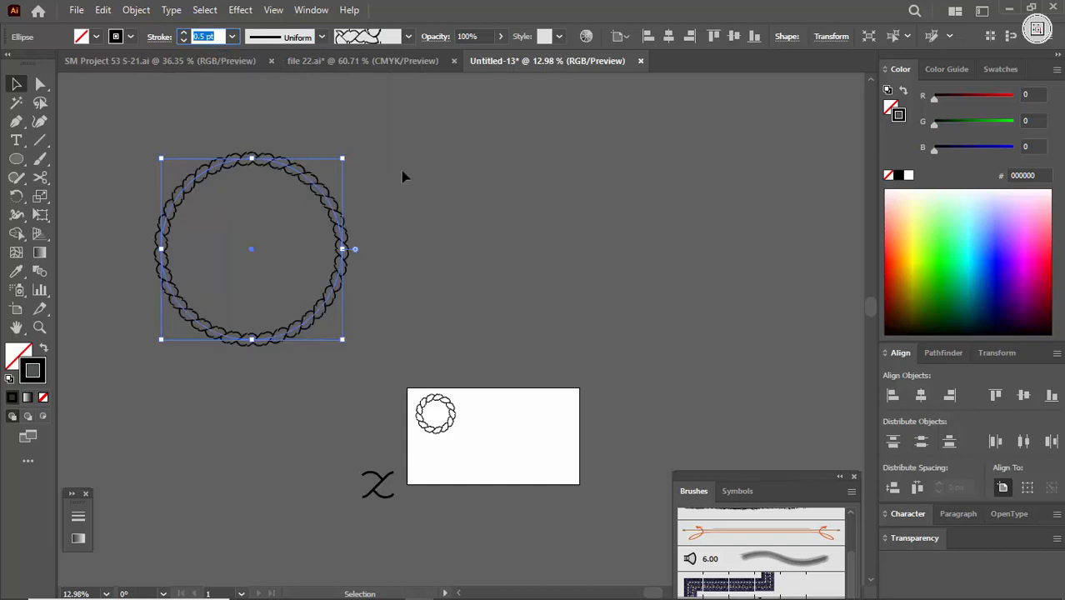
click(408, 176)
- Draw a wide rectangle on the canvas above the artboard, beside the large rope circle
drag(418, 176, 388, 214)
click(16, 158)
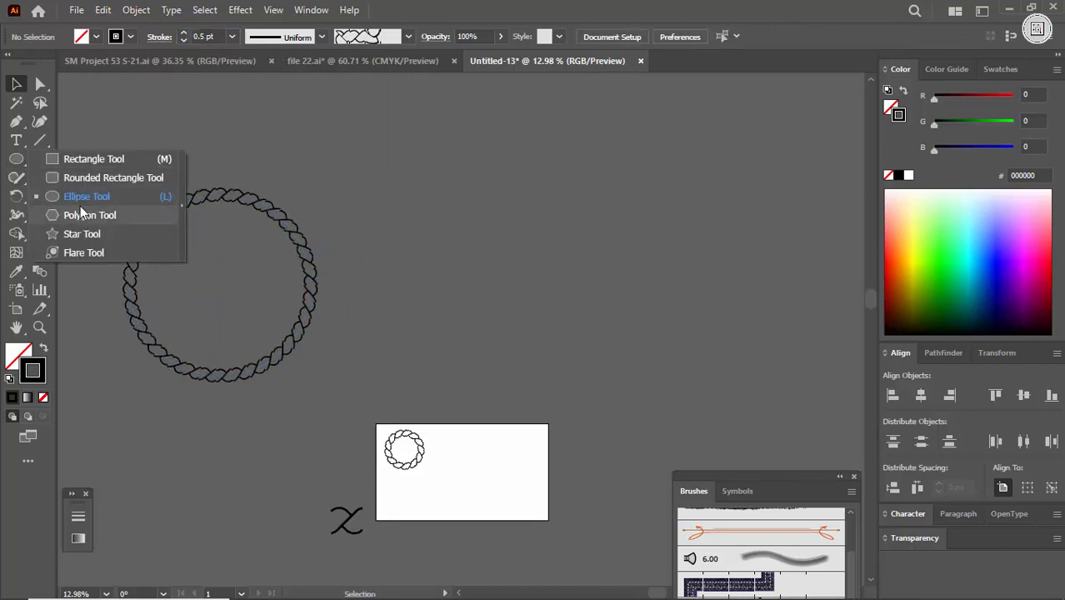
click(80, 158)
drag(351, 154, 633, 336)
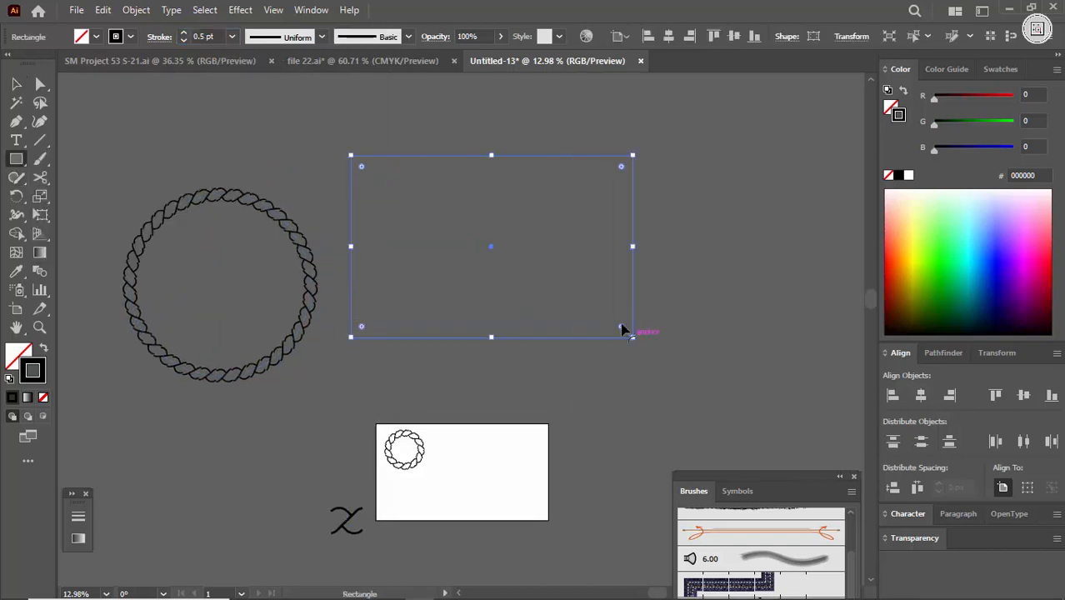
key(v)
- Apply the rope pattern brush to the rectangle and set its stroke weight to 0.5 pt
click(409, 37)
click(349, 126)
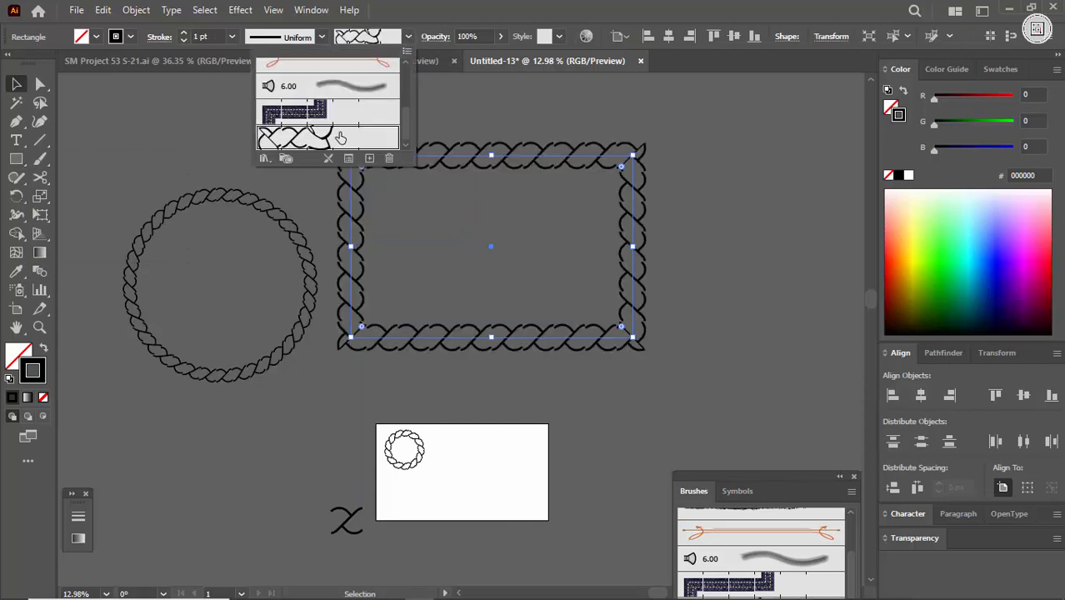
click(470, 127)
click(437, 119)
drag(438, 119, 267, 155)
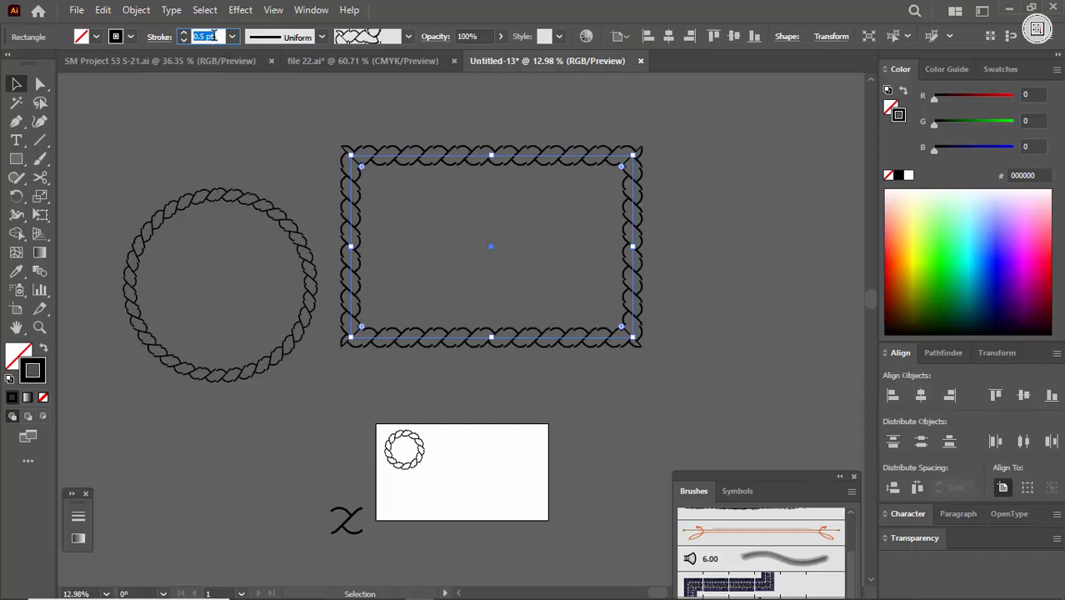
- Paint freehand wavy and looping rope strokes with the Paintbrush above and to the right of the rope rectangle
click(42, 162)
scroll(471, 222, down, 3)
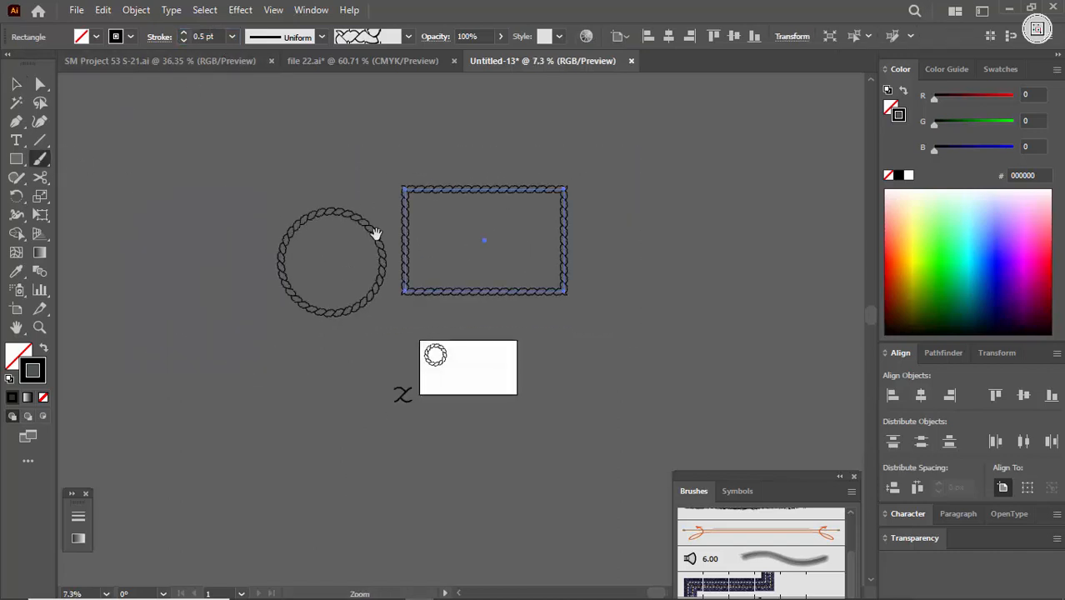
scroll(399, 227, up, 4)
mouse_move(571, 182)
mouse_down()
mouse_move(605, 161)
mouse_move(423, 314)
mouse_up()
drag(516, 423, 312, 241)
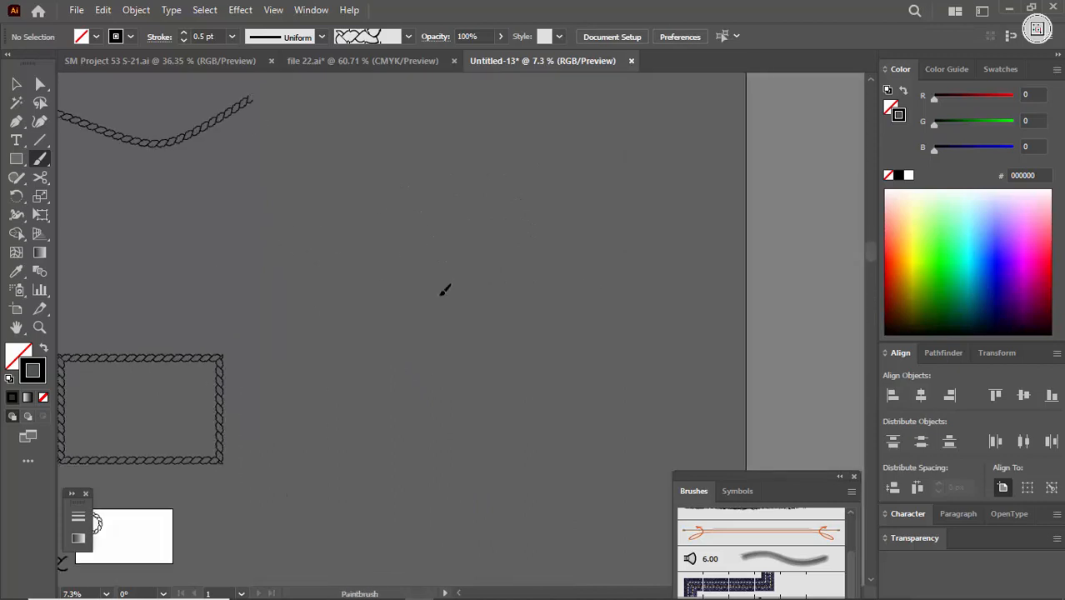
scroll(393, 343, down, 5)
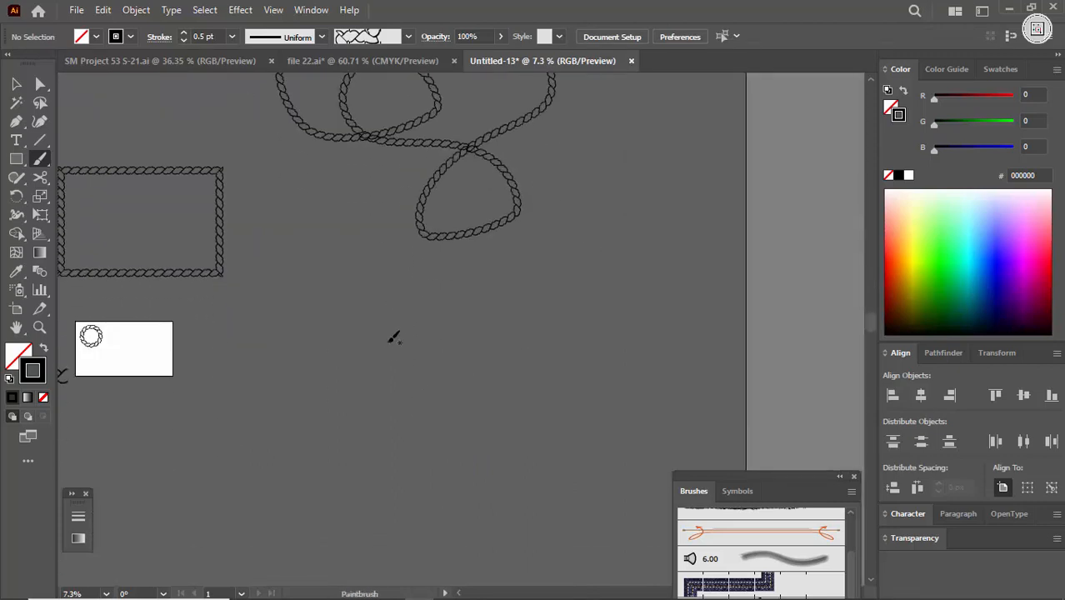
drag(520, 401, 609, 200)
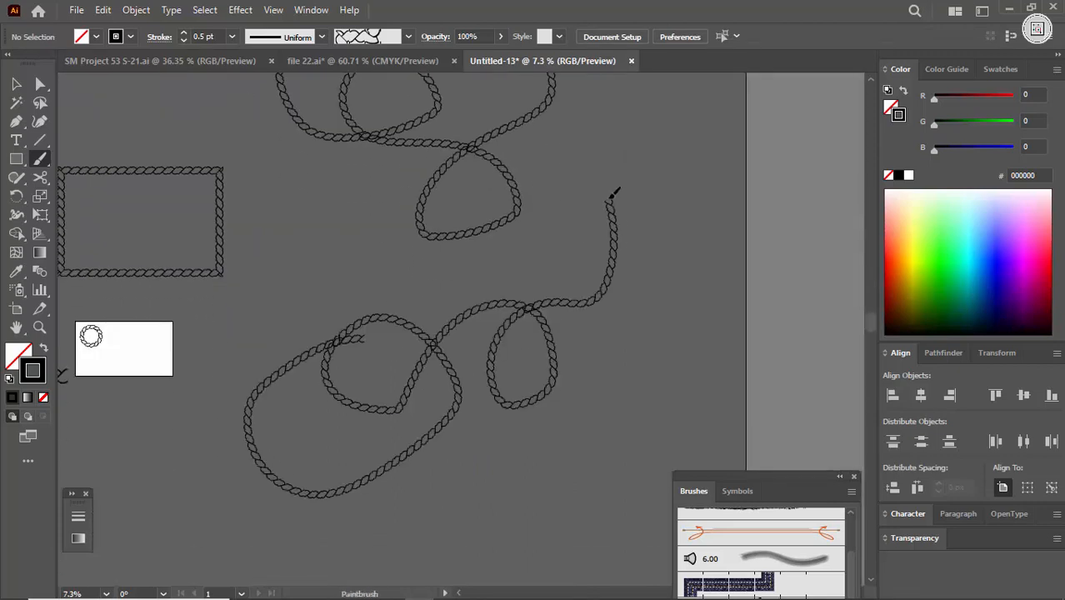
- Try heavier stroke weights such as 1 pt on the rope rectangle and set it back to 0.5 pt
click(8, 83)
drag(305, 194, 453, 276)
drag(320, 232, 439, 235)
drag(475, 198, 473, 254)
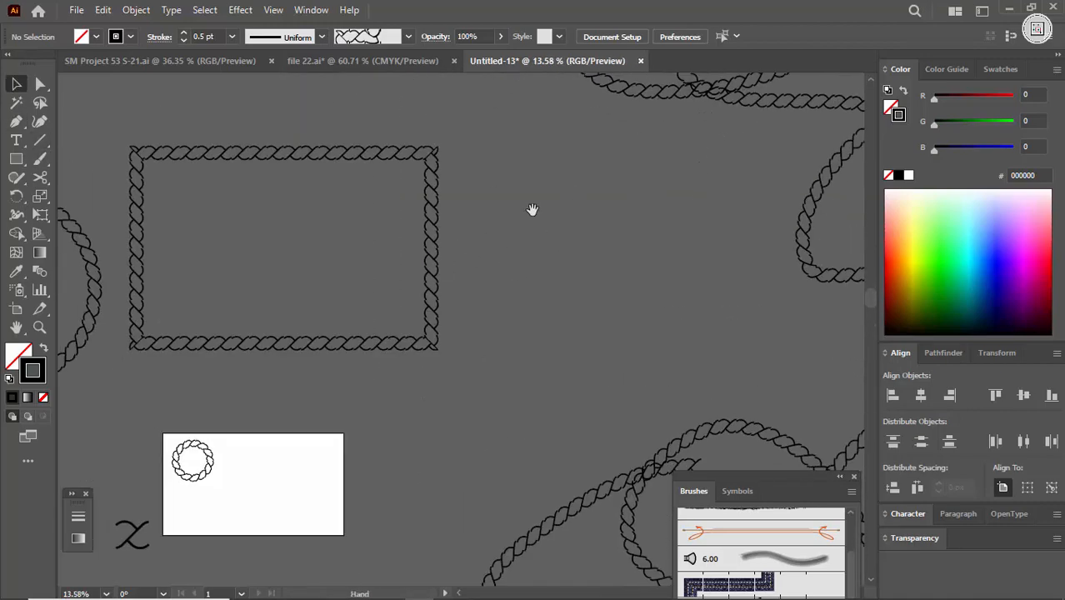
drag(531, 210, 483, 219)
drag(586, 208, 587, 229)
drag(502, 236, 430, 258)
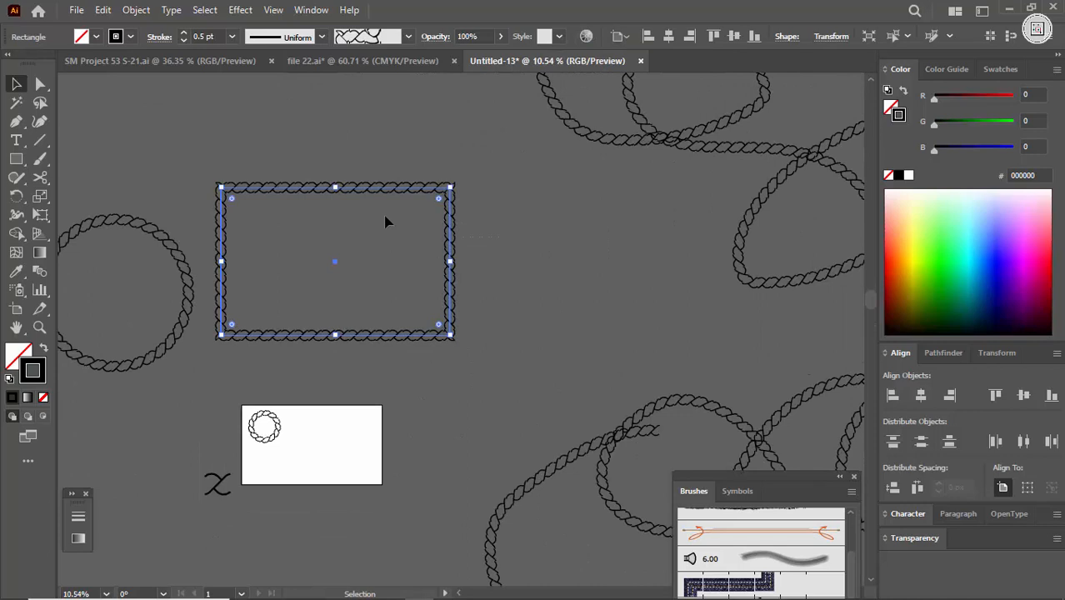
click(208, 37)
scroll(209, 36, up, 3)
scroll(210, 37, down, 3)
scroll(209, 37, up, 2)
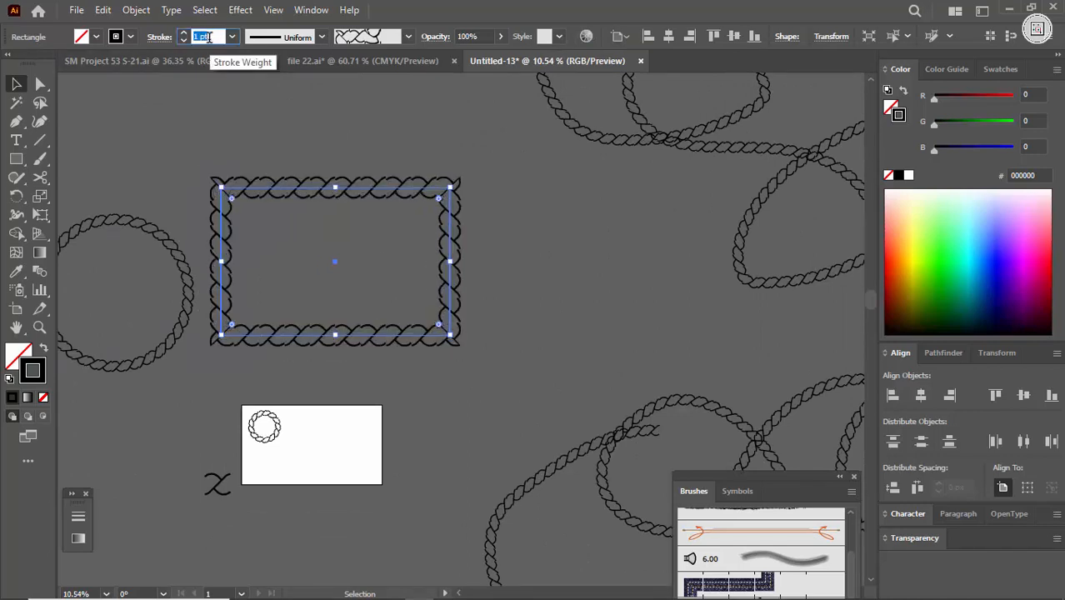
scroll(208, 37, down, 2)
click(490, 192)
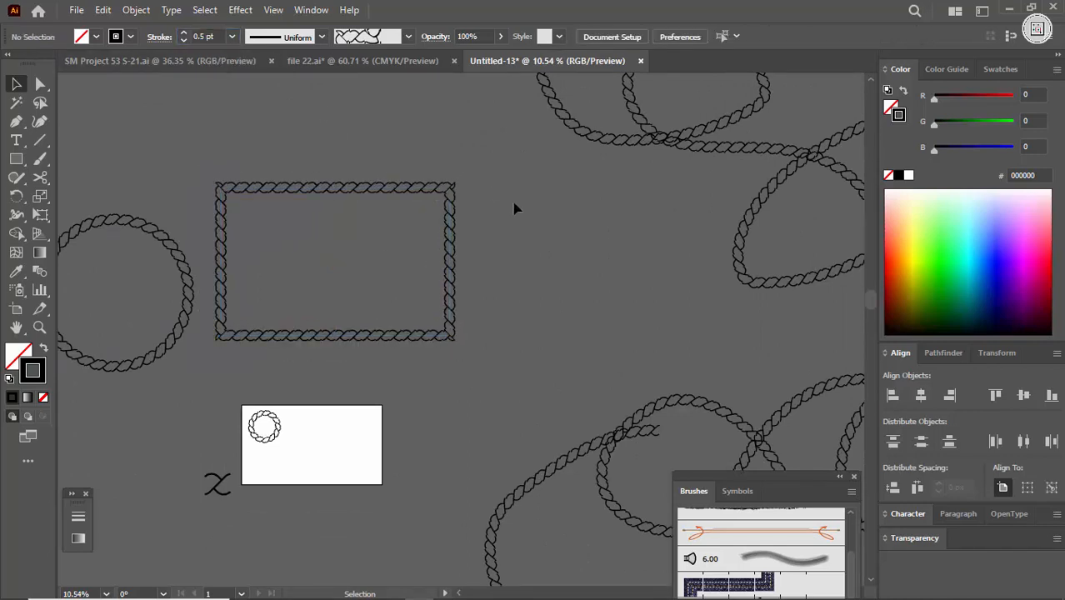